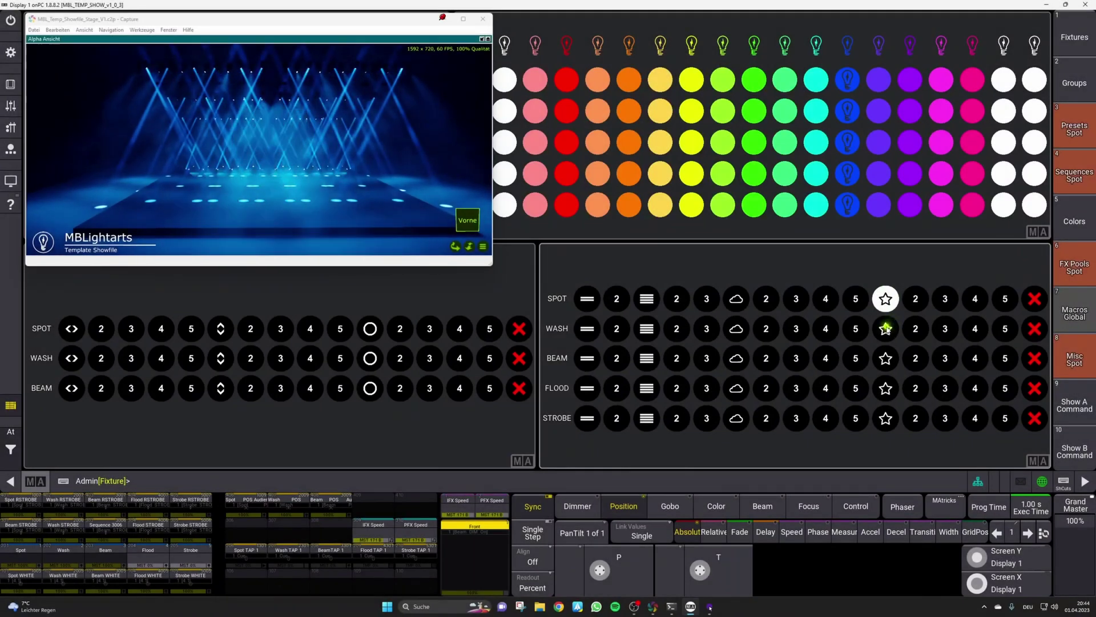
Apply the star effect to Wash and Beam, then the second effect variant to Beam, Wash and Spot.
{"action": "left_click", "coordinate": [886, 328]}
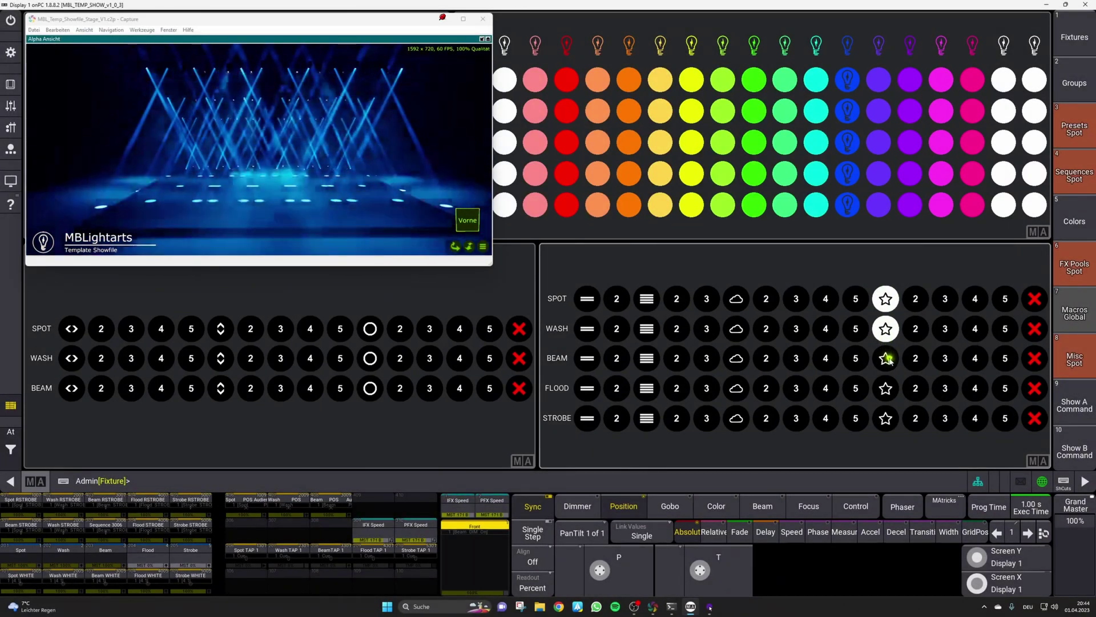
{"action": "left_click", "coordinate": [886, 358]}
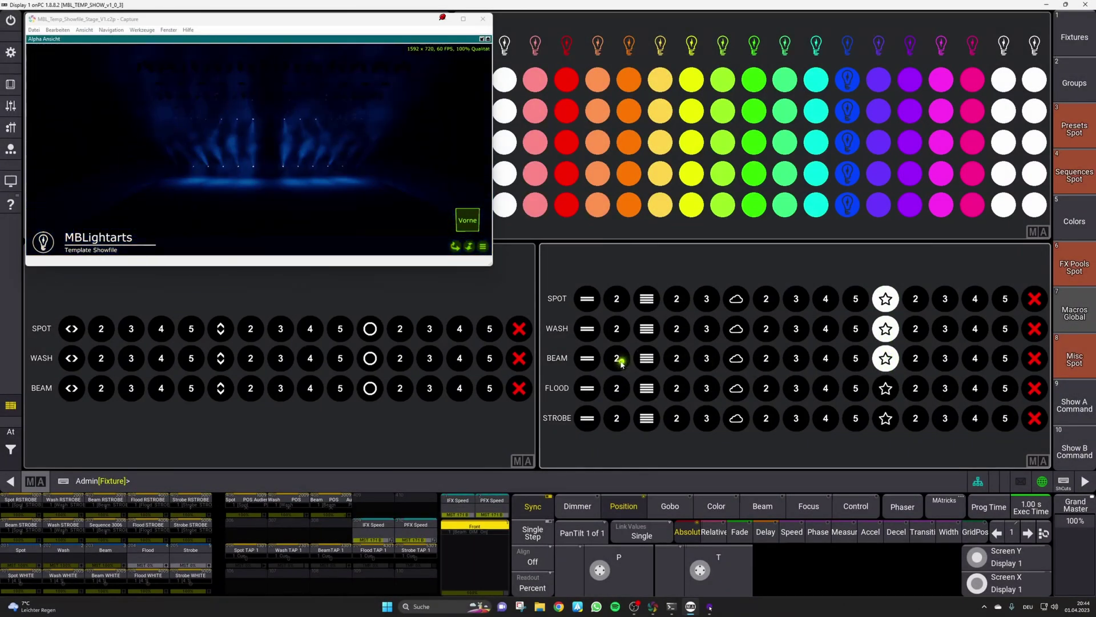
{"action": "left_click", "coordinate": [618, 360]}
{"action": "left_click", "coordinate": [618, 330]}
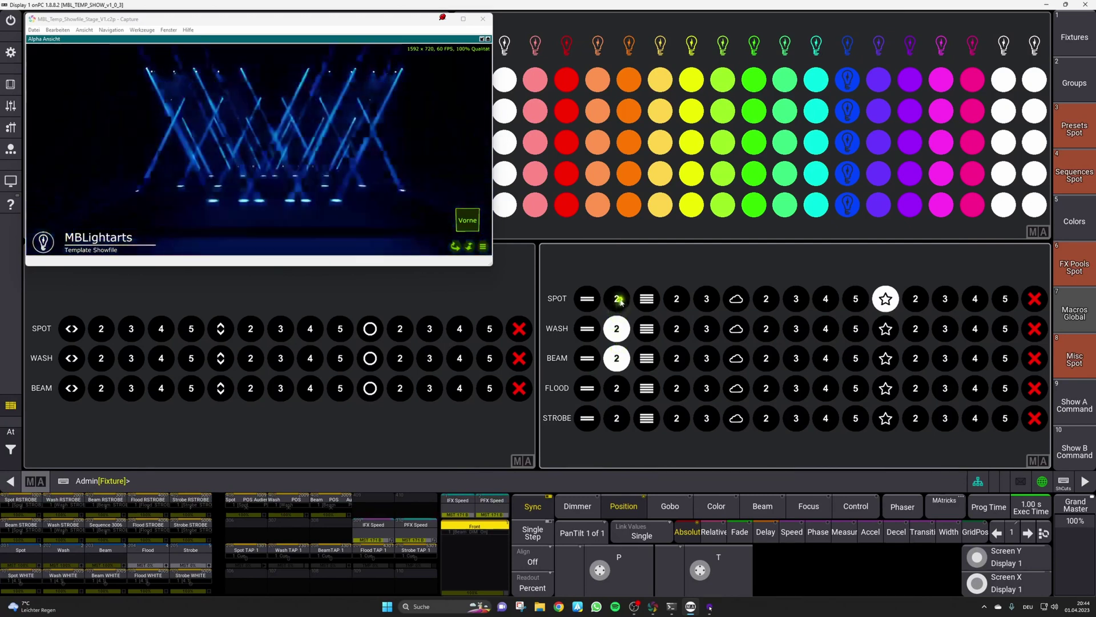
{"action": "left_click", "coordinate": [618, 299]}
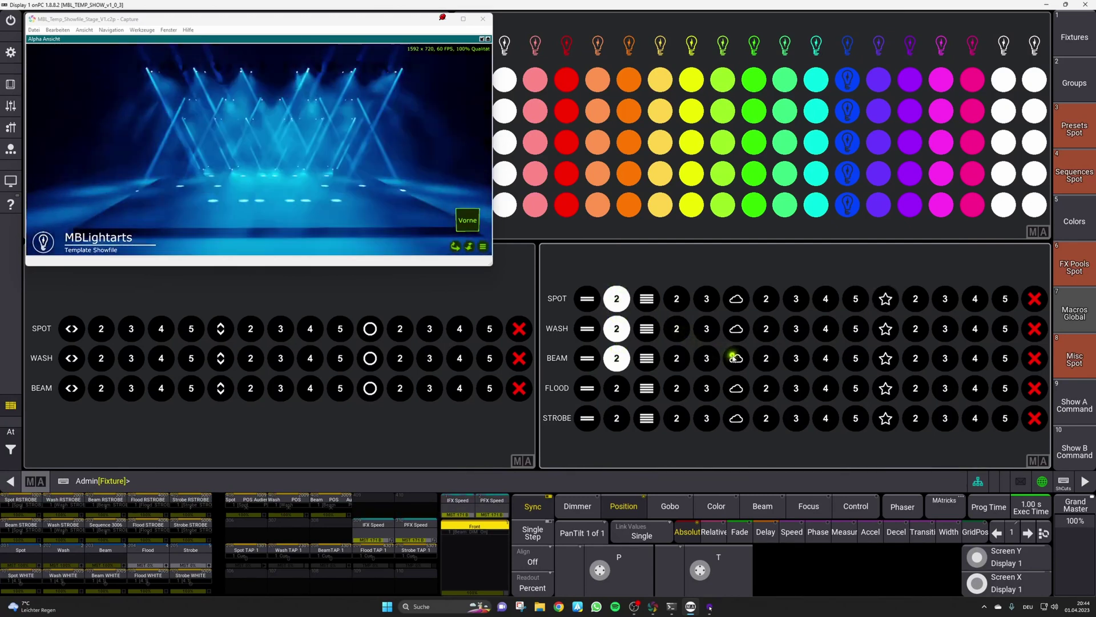
Apply the cloud effect to Beam, Wash and Spot, up-down to Wash, and circle movements to Spot and Beam.
{"action": "left_click", "coordinate": [735, 358]}
{"action": "left_click", "coordinate": [736, 328]}
{"action": "left_click", "coordinate": [736, 298]}
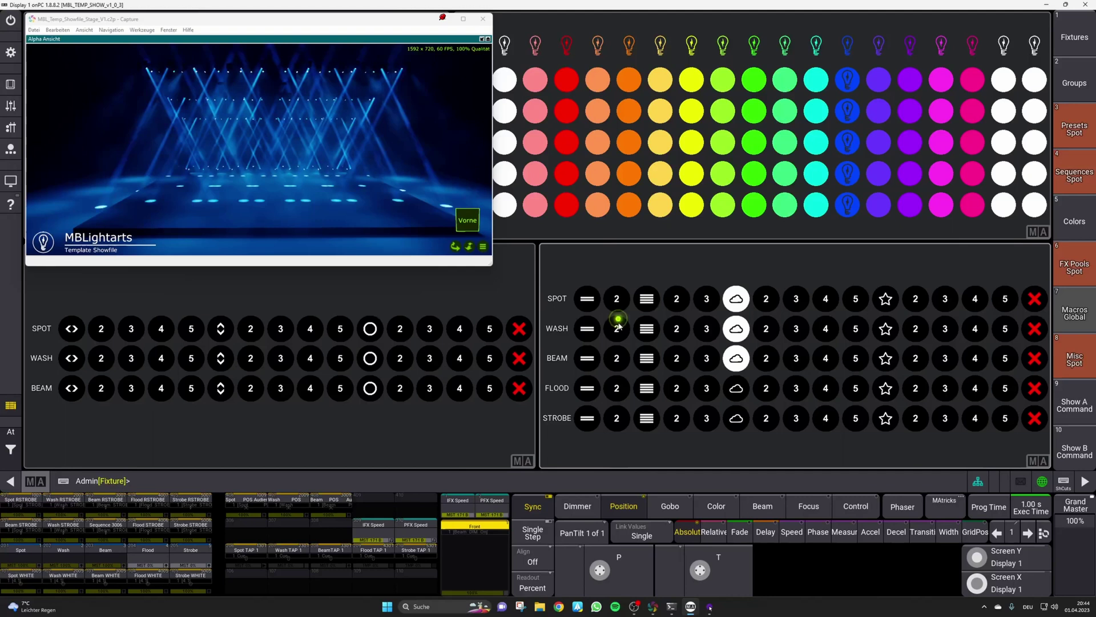
{"action": "left_click", "coordinate": [220, 358]}
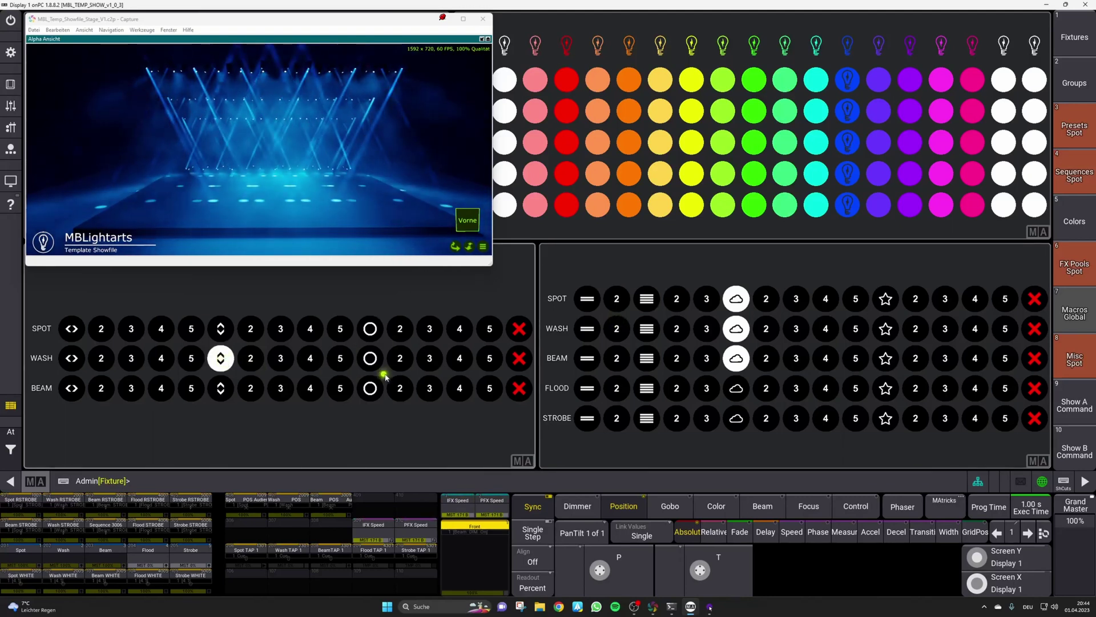
{"action": "left_click", "coordinate": [370, 329]}
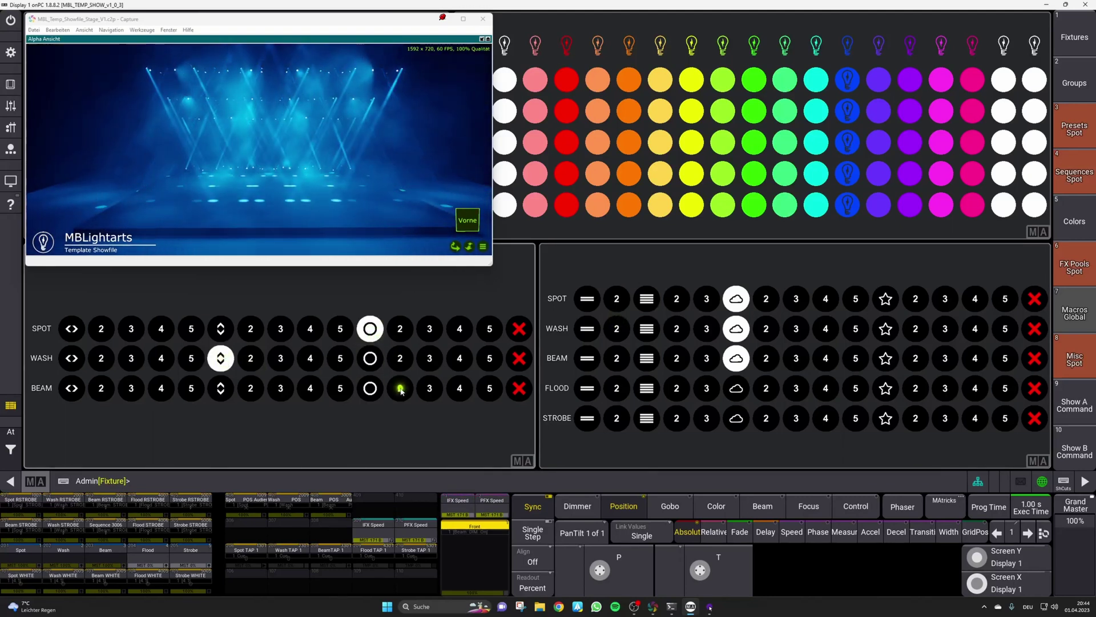
{"action": "left_click", "coordinate": [400, 388]}
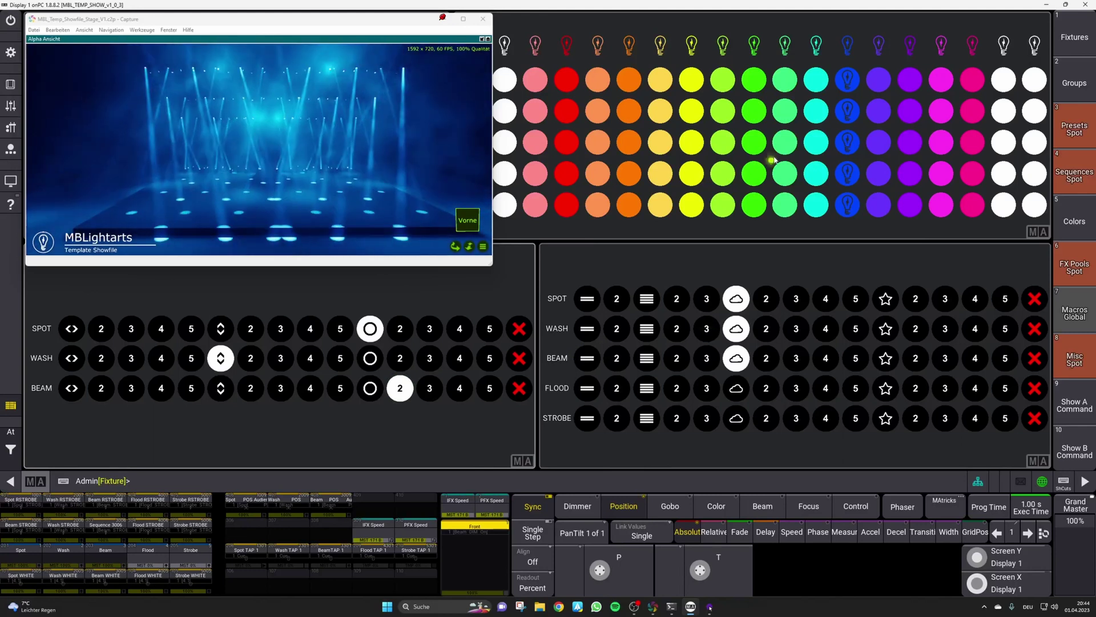
Colour the fixtures light green, return Wash to the star effect, and bring up Macros Global.
{"action": "left_click", "coordinate": [785, 111]}
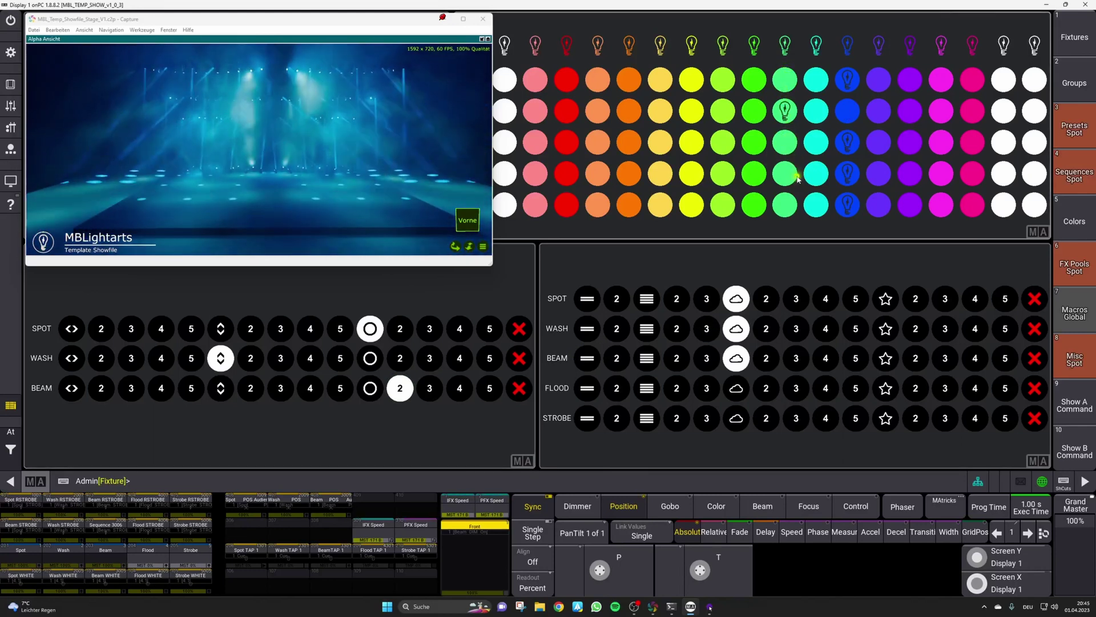
{"action": "left_click", "coordinate": [886, 330]}
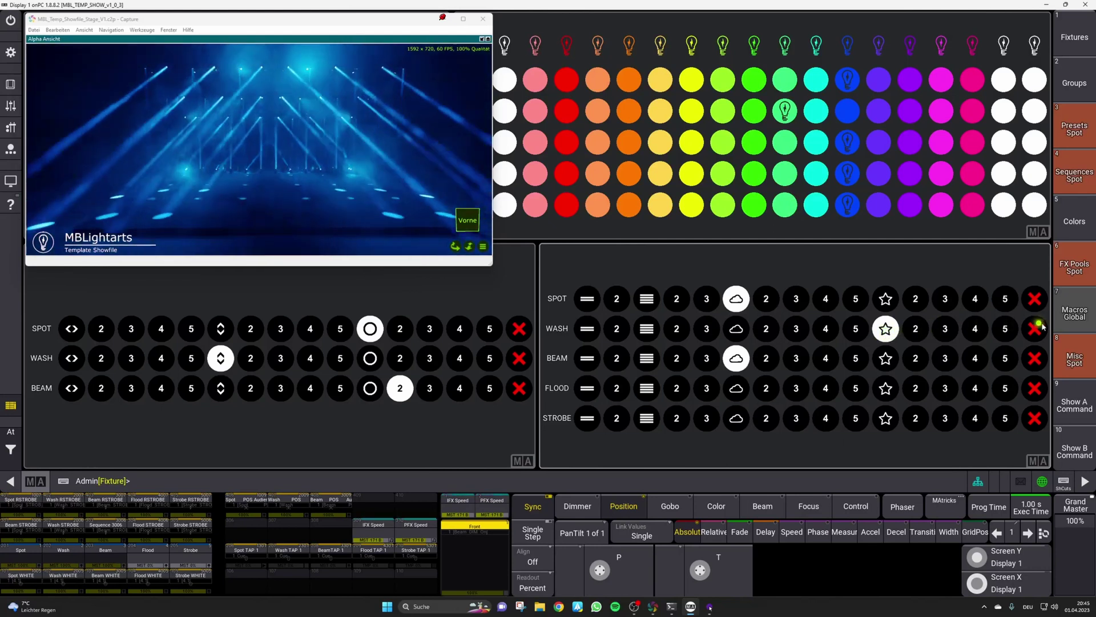
{"action": "left_click", "coordinate": [1075, 313]}
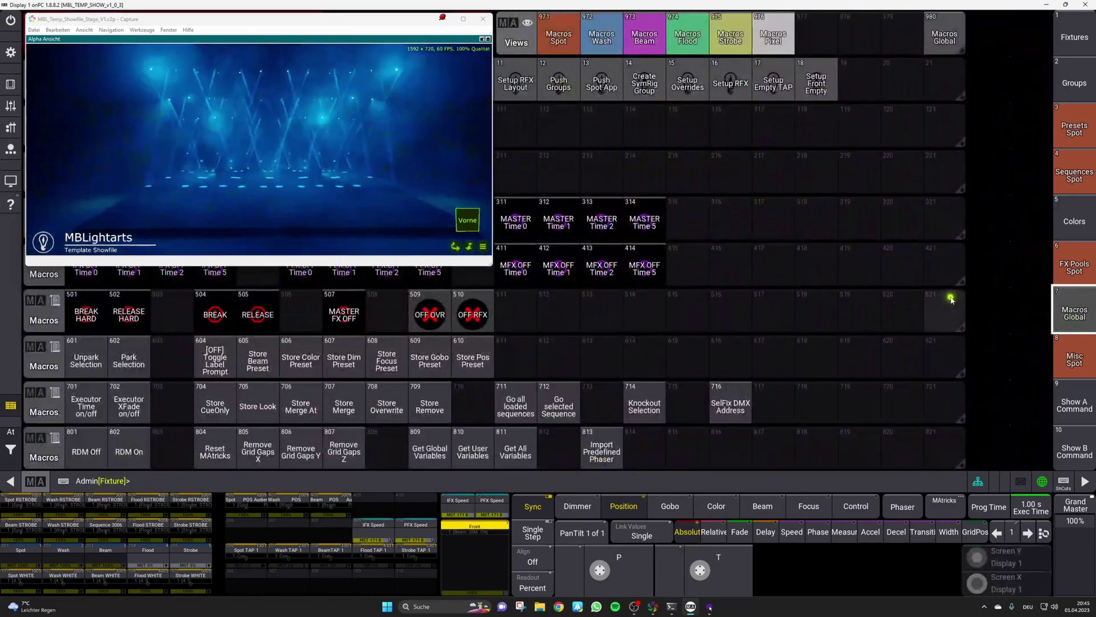
Hide the Capture visualiser and run macro 1 MASTER to rebuild the template showfile.
{"action": "left_click", "coordinate": [685, 234]}
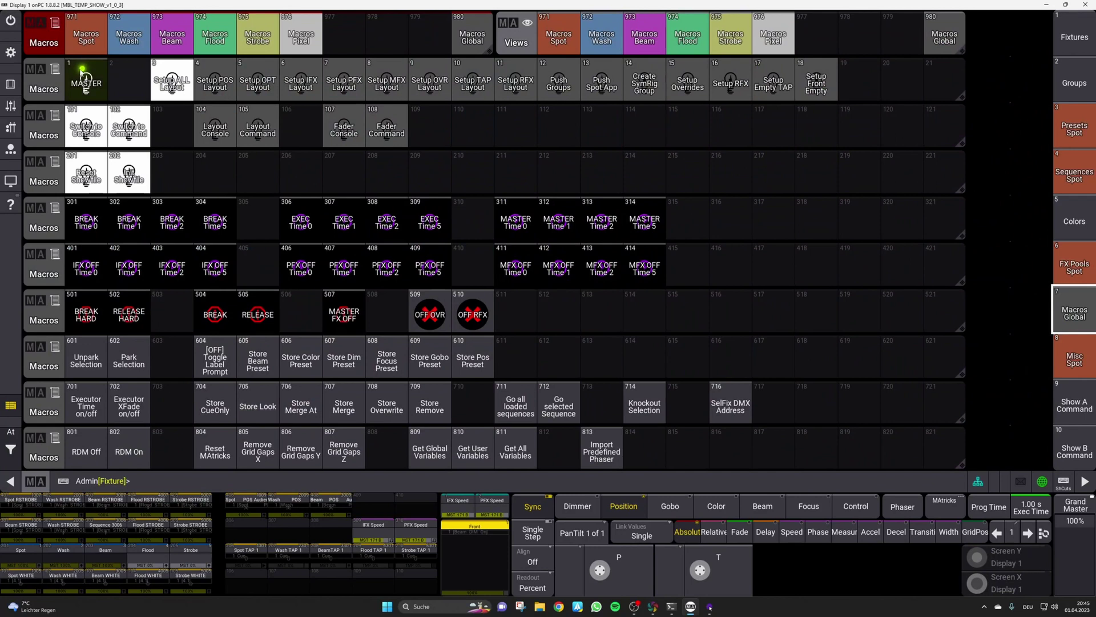
{"action": "left_click", "coordinate": [83, 82]}
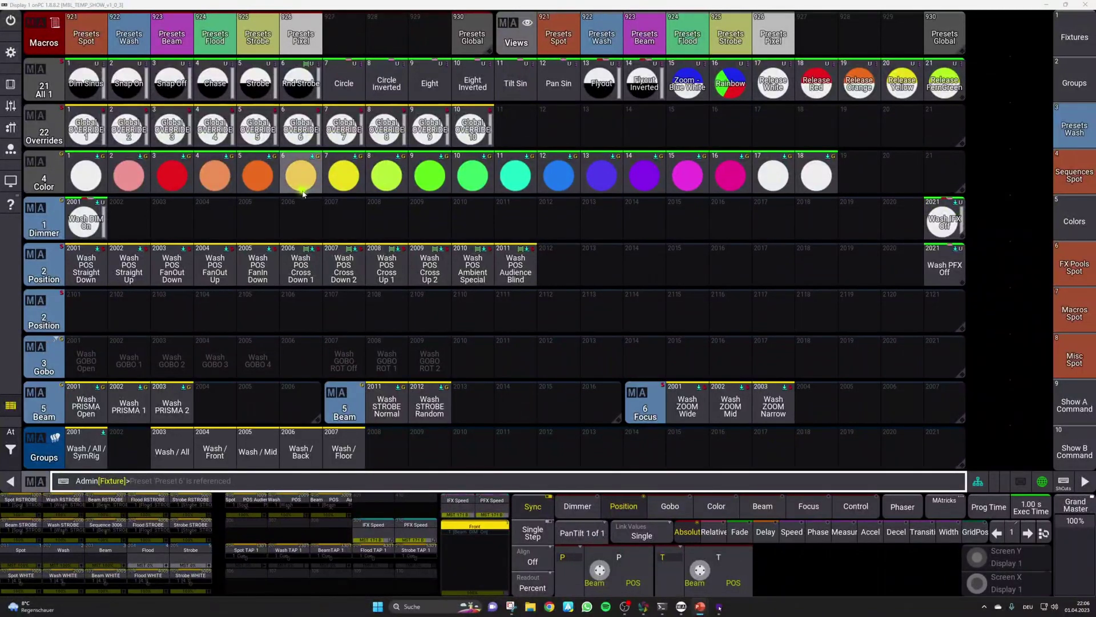
Open the Patch from the main menu and select the Name cells of Spot fixtures 1001–1048.
{"action": "left_click", "coordinate": [10, 52]}
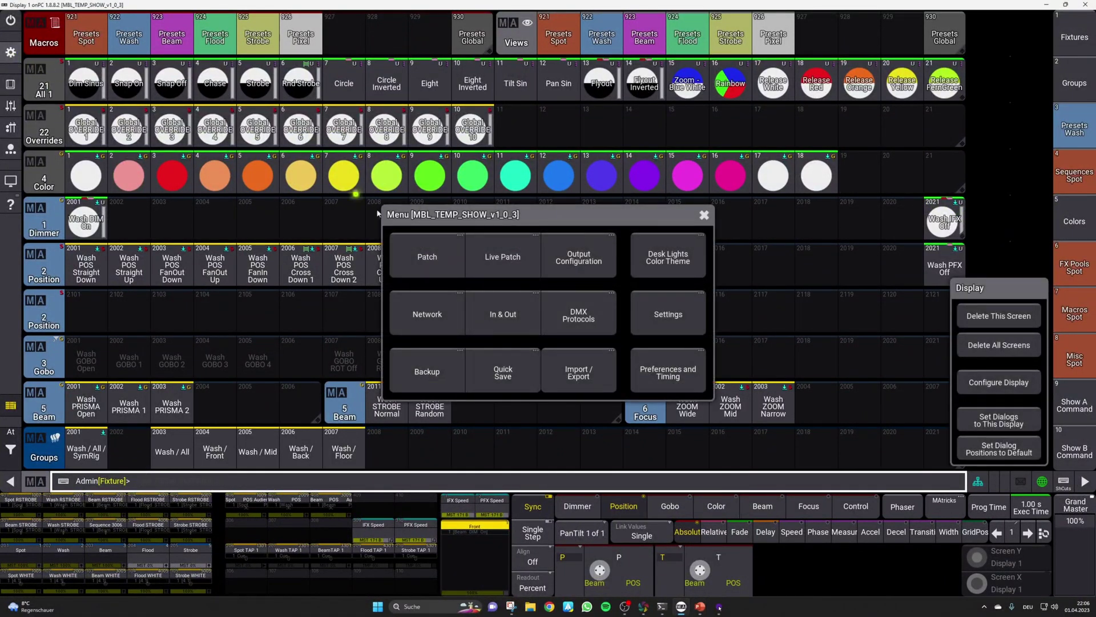
{"action": "left_click", "coordinate": [427, 257]}
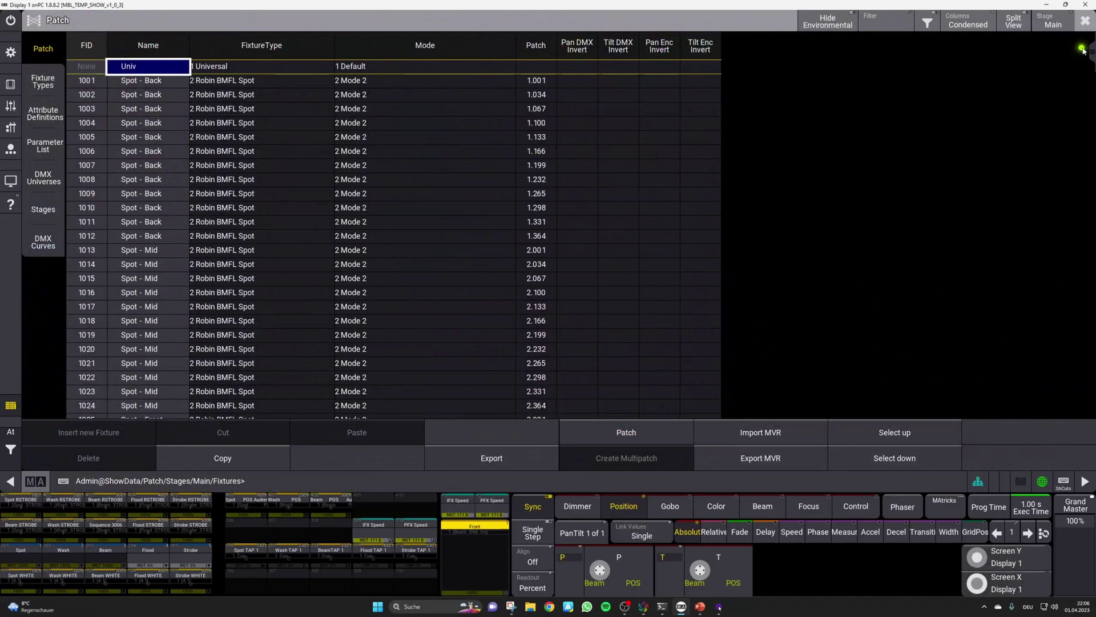
{"action": "mouse_move", "coordinate": [1083, 50]}
{"action": "left_mouse_down"}
{"action": "mouse_move", "coordinate": [1084, 354]}
{"action": "mouse_move", "coordinate": [1083, 34]}
{"action": "left_mouse_up"}
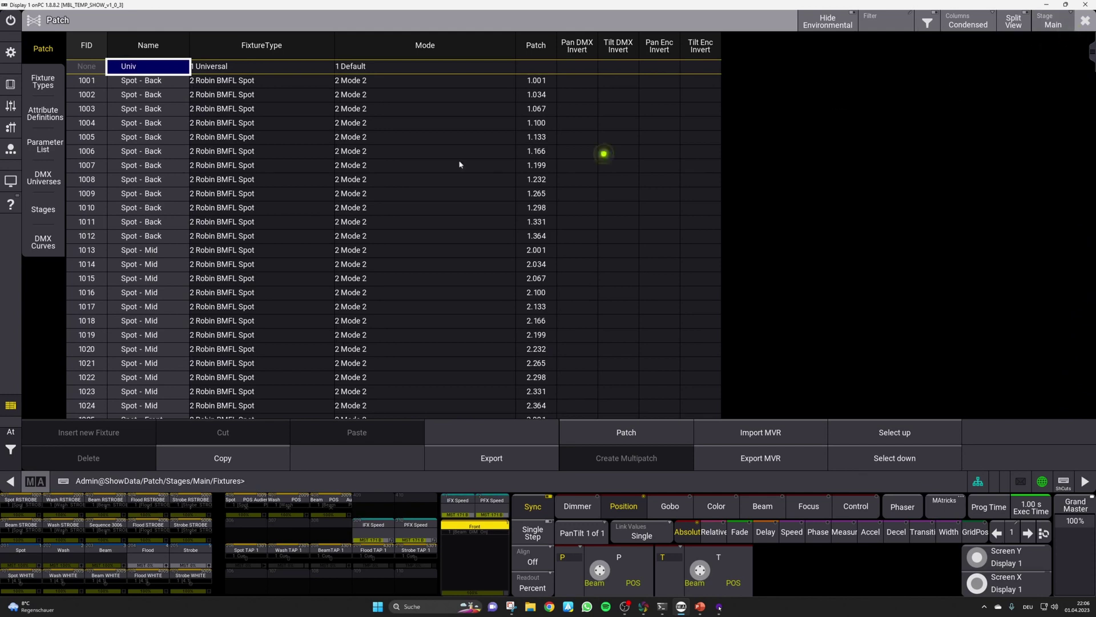
{"action": "left_click_drag", "start_coordinate": [126, 82], "coordinate": [159, 255]}
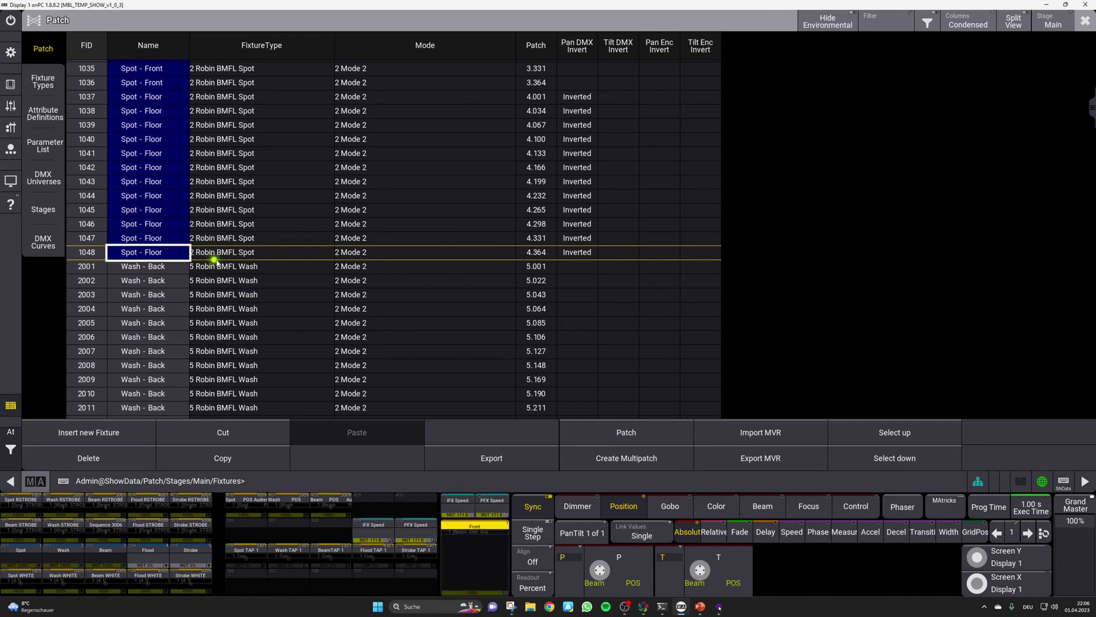
Dismiss the fixture type picker for fixture 1048 unchanged, then leave the patch with Save and Exit.
{"action": "left_click", "coordinate": [224, 251]}
{"action": "left_click", "coordinate": [225, 250]}
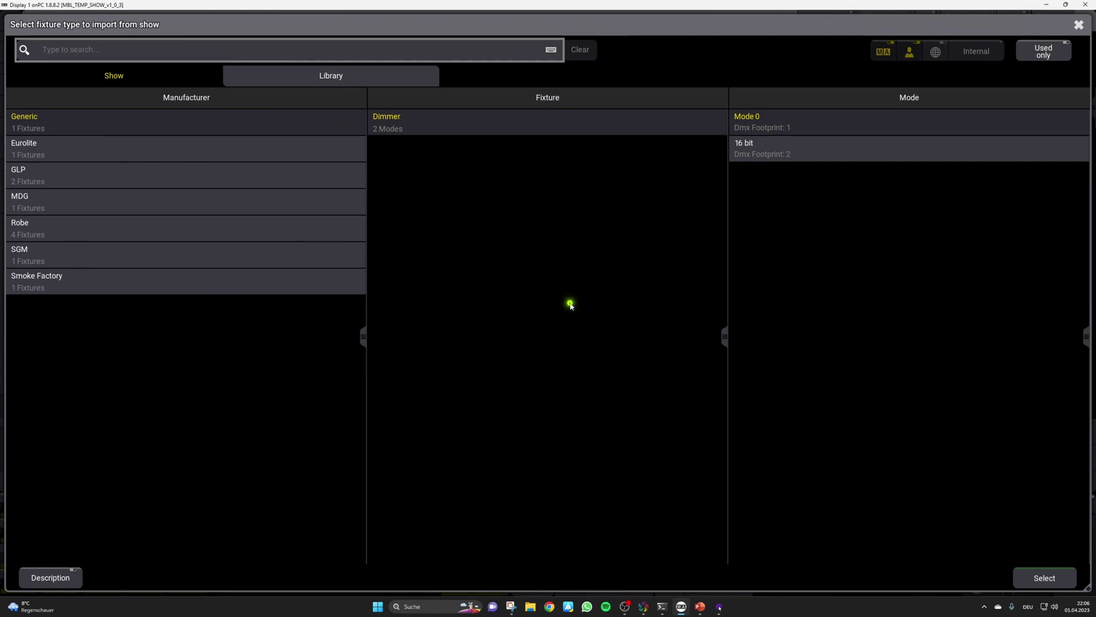
{"action": "left_click", "coordinate": [1079, 24]}
{"action": "left_click", "coordinate": [718, 299]}
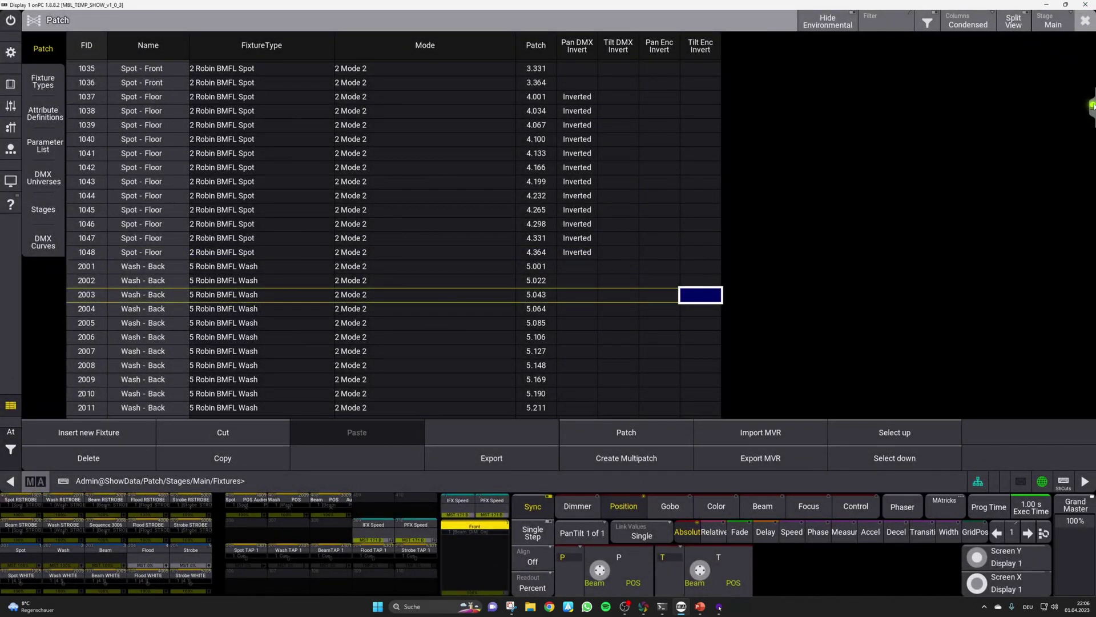
{"action": "left_click_drag", "start_coordinate": [1092, 106], "coordinate": [1092, 46]}
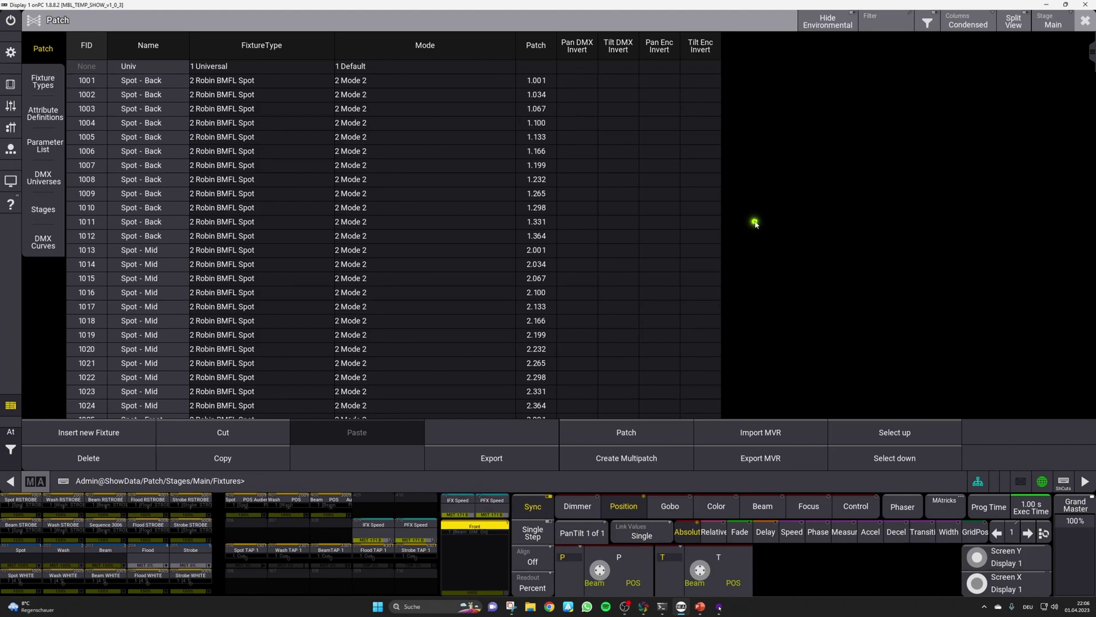
{"action": "left_click", "coordinate": [1085, 20]}
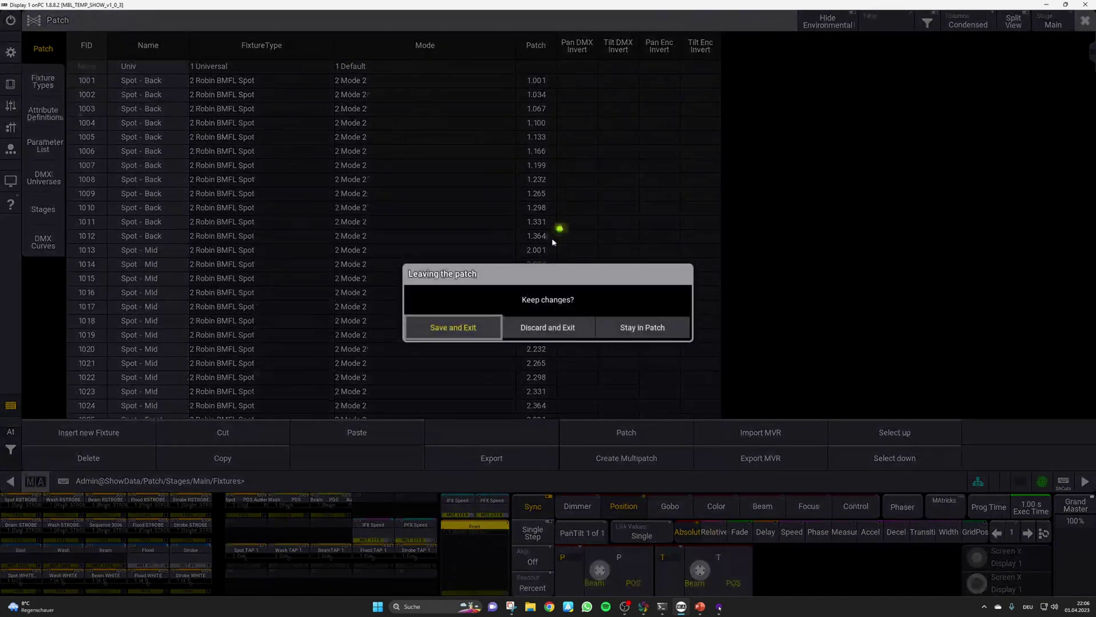
{"action": "left_click", "coordinate": [473, 328]}
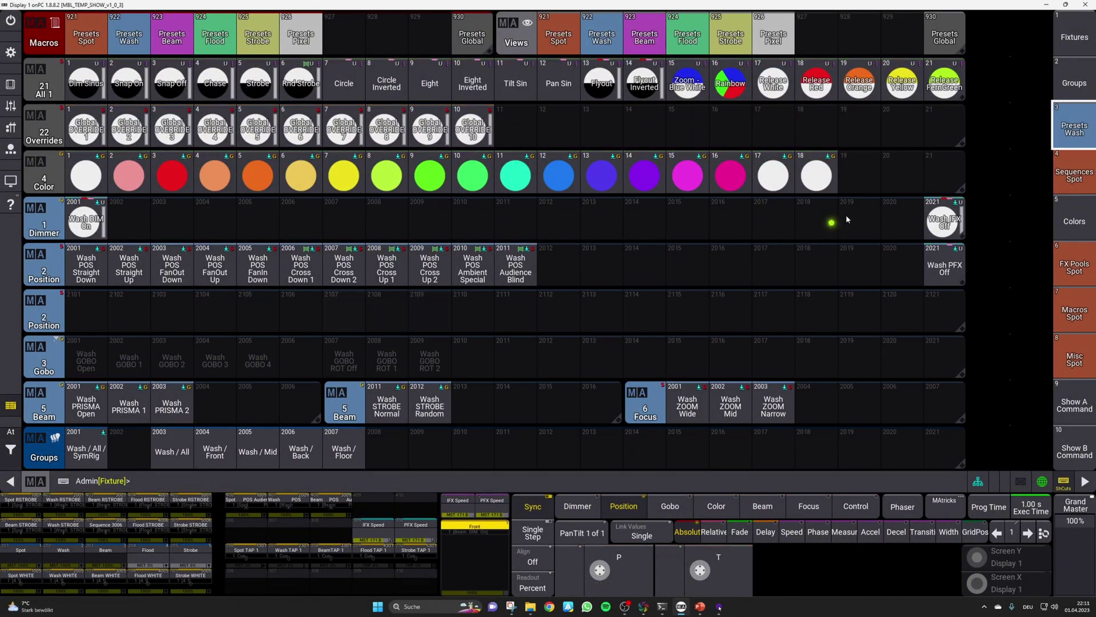
On the Groups view, select Spot / All / SymRig, hide the Capture visualiser, and clear the selection.
{"action": "left_click", "coordinate": [1073, 81]}
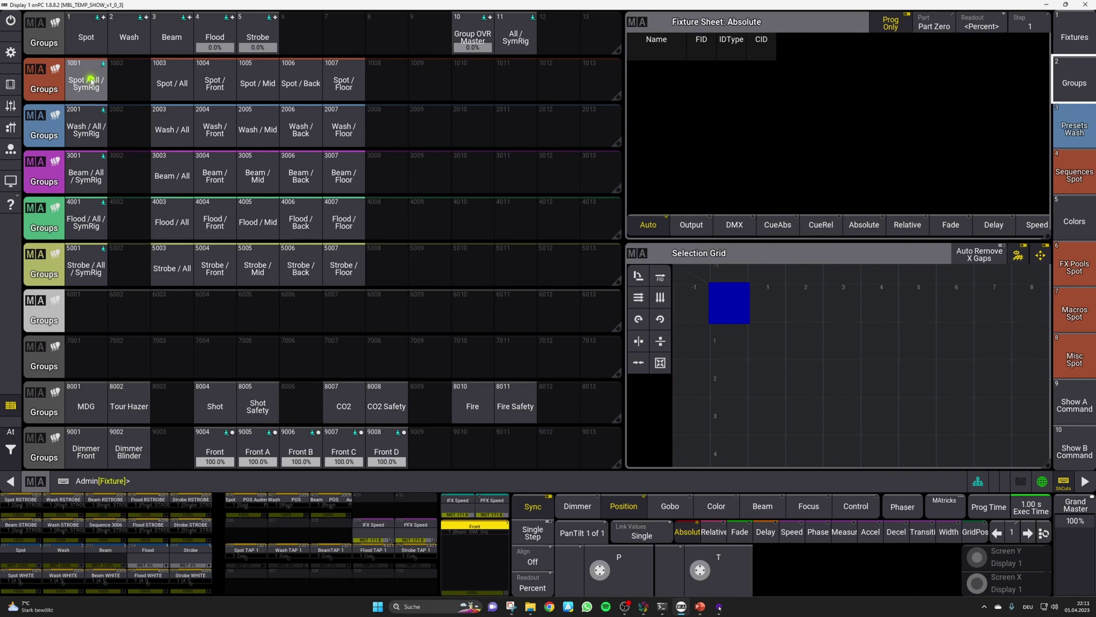
{"action": "left_click", "coordinate": [89, 76]}
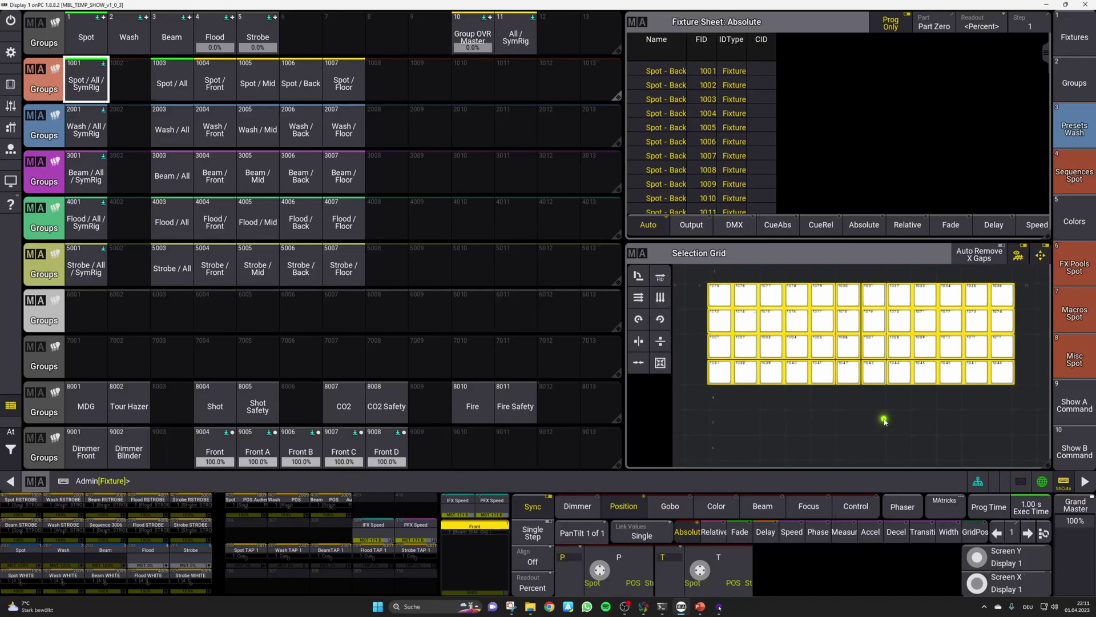
{"action": "key", "text": "alt+Tab"}
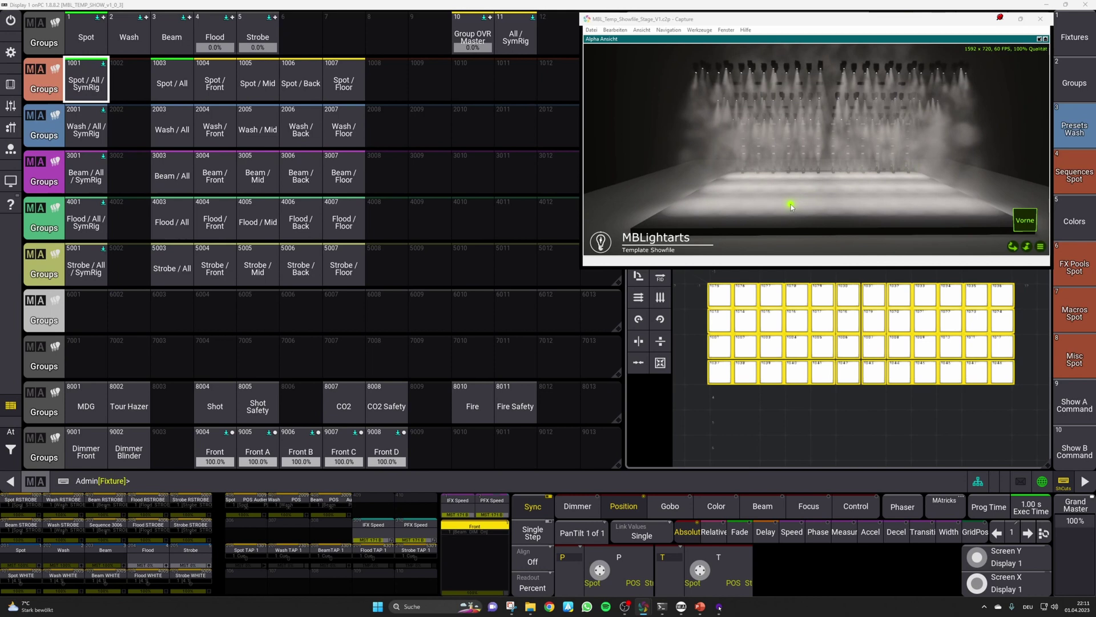
{"action": "key", "text": "alt+Tab"}
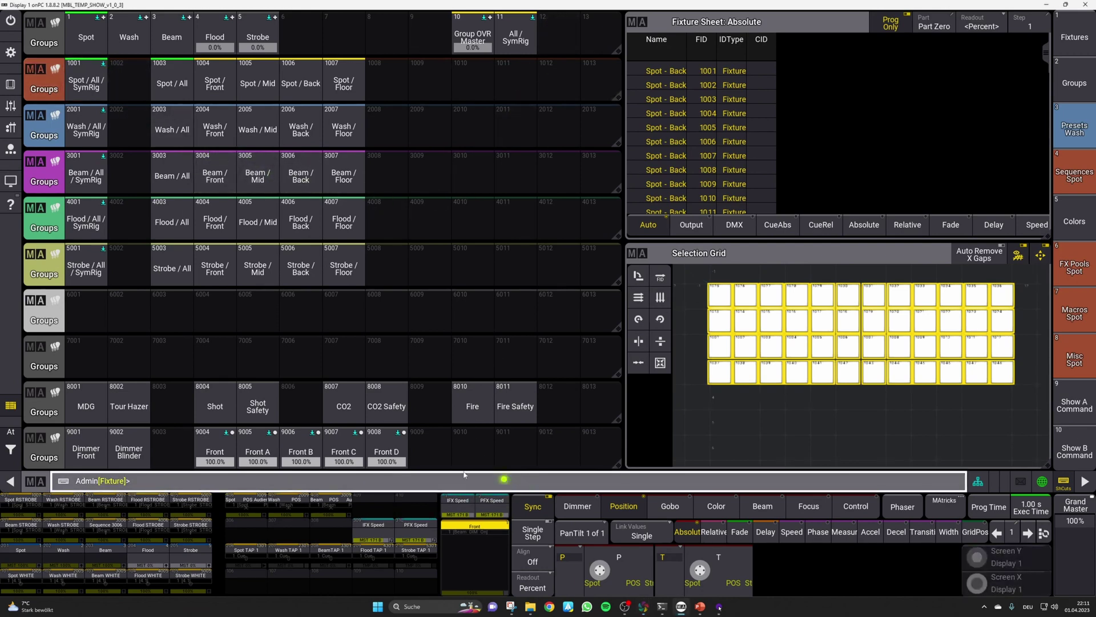
{"action": "key", "text": "Delete"}
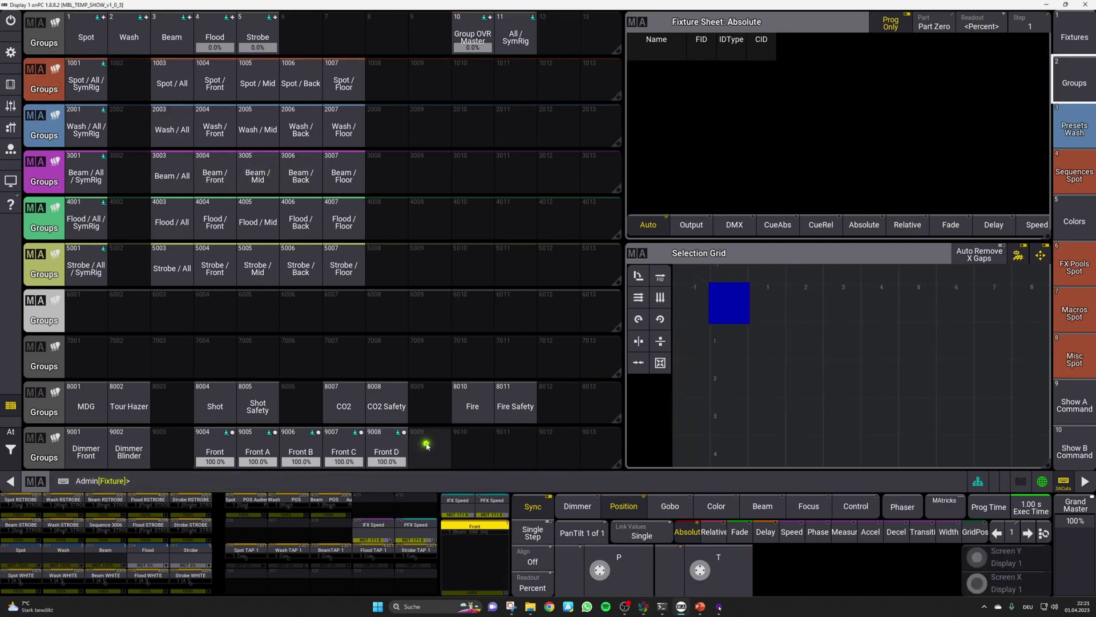
Browse the Wash, Spot, Beam and Strobe preset pools, flipping between Groups and the Flood presets.
{"action": "left_click", "coordinate": [1083, 130]}
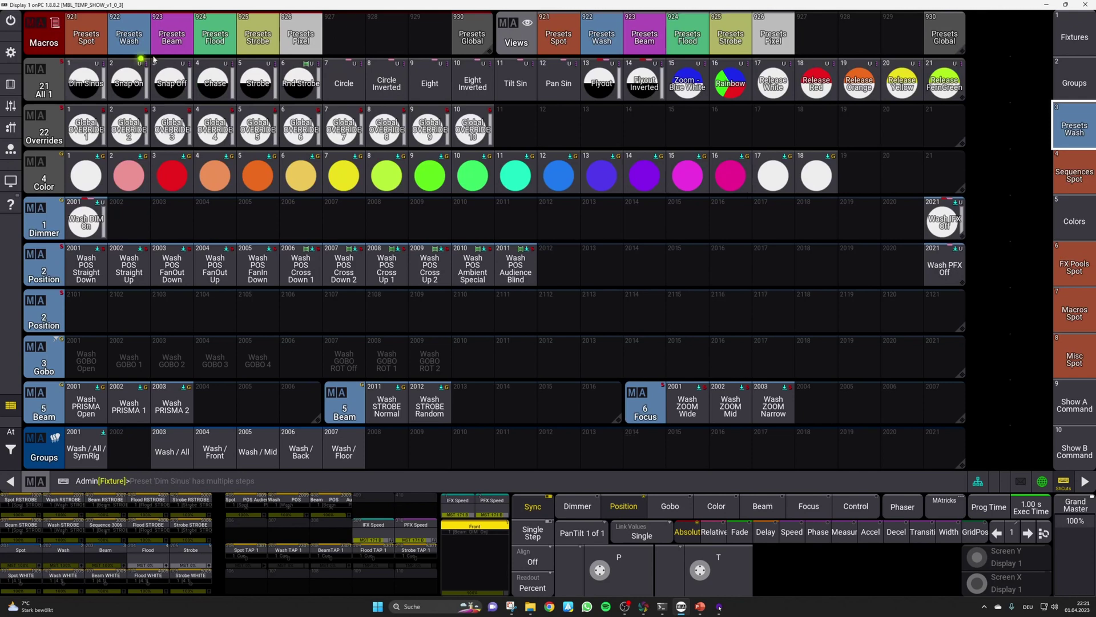
{"action": "left_click", "coordinate": [97, 44]}
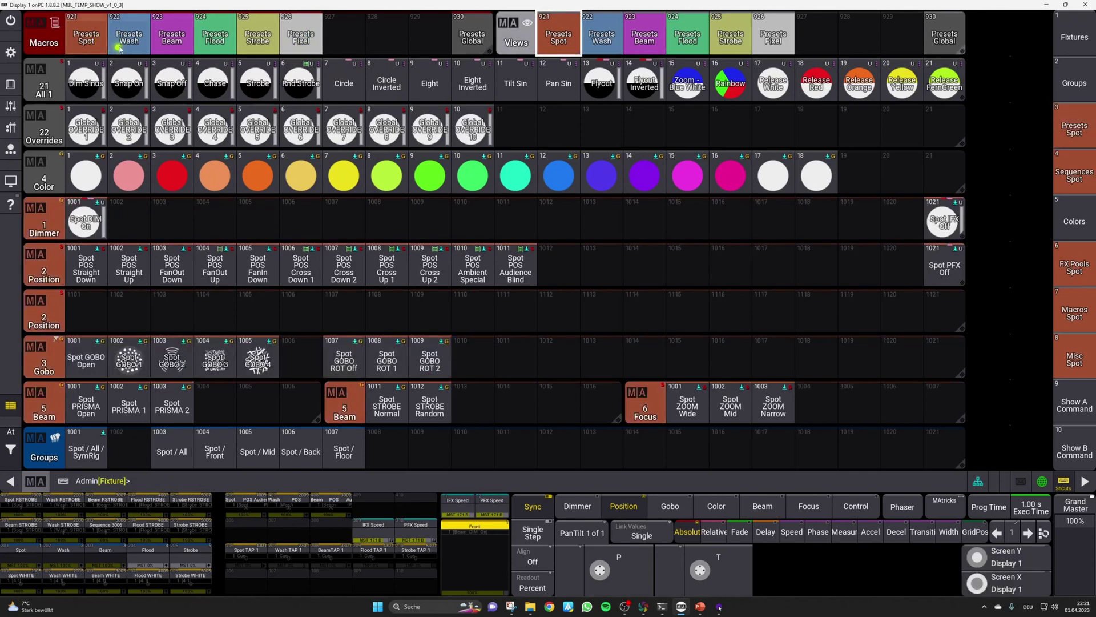
{"action": "left_click", "coordinate": [166, 41]}
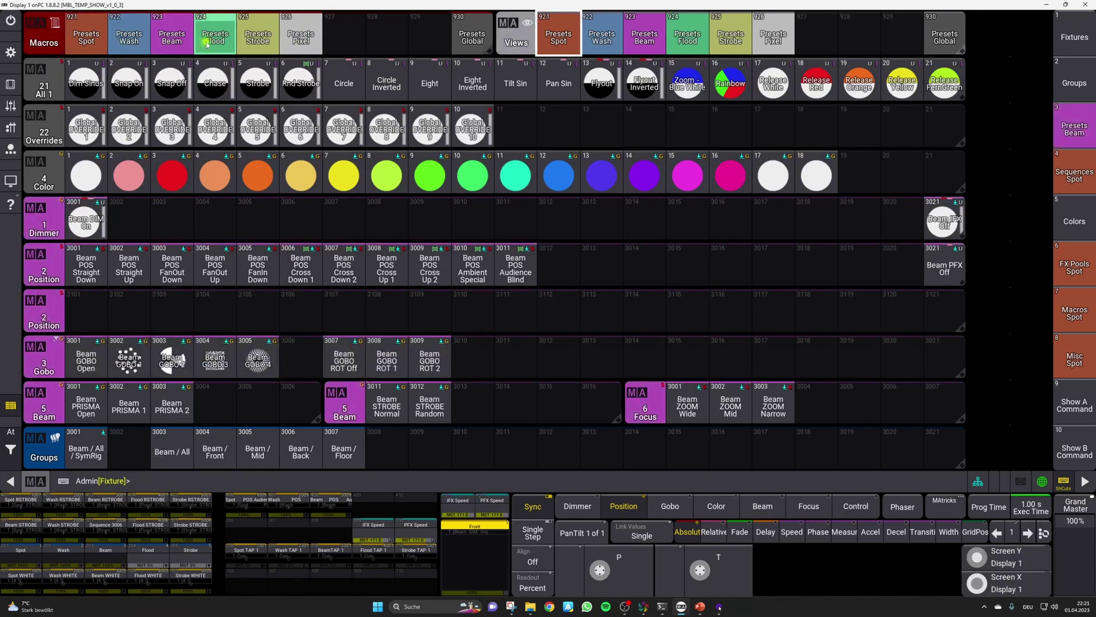
{"action": "left_click", "coordinate": [258, 41]}
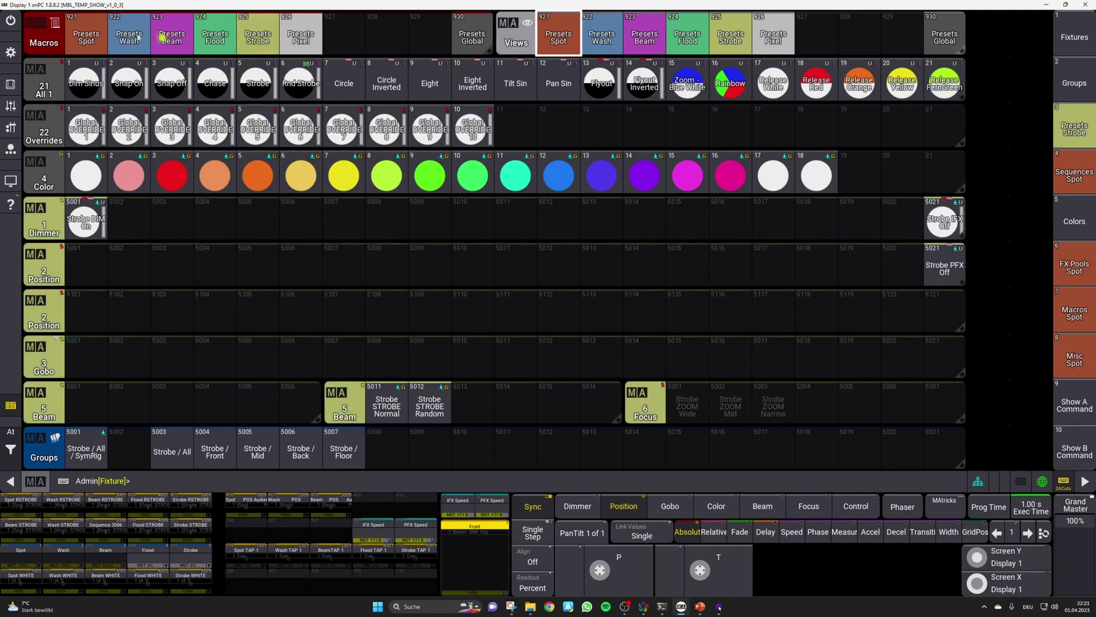
{"action": "left_click", "coordinate": [94, 41]}
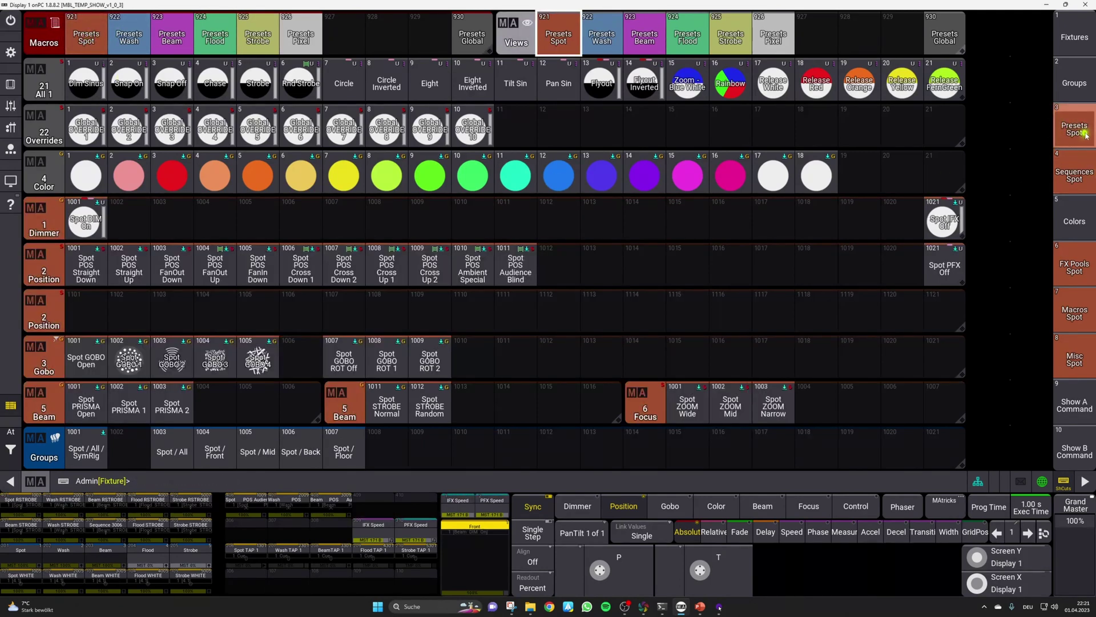
{"action": "left_click", "coordinate": [1076, 82]}
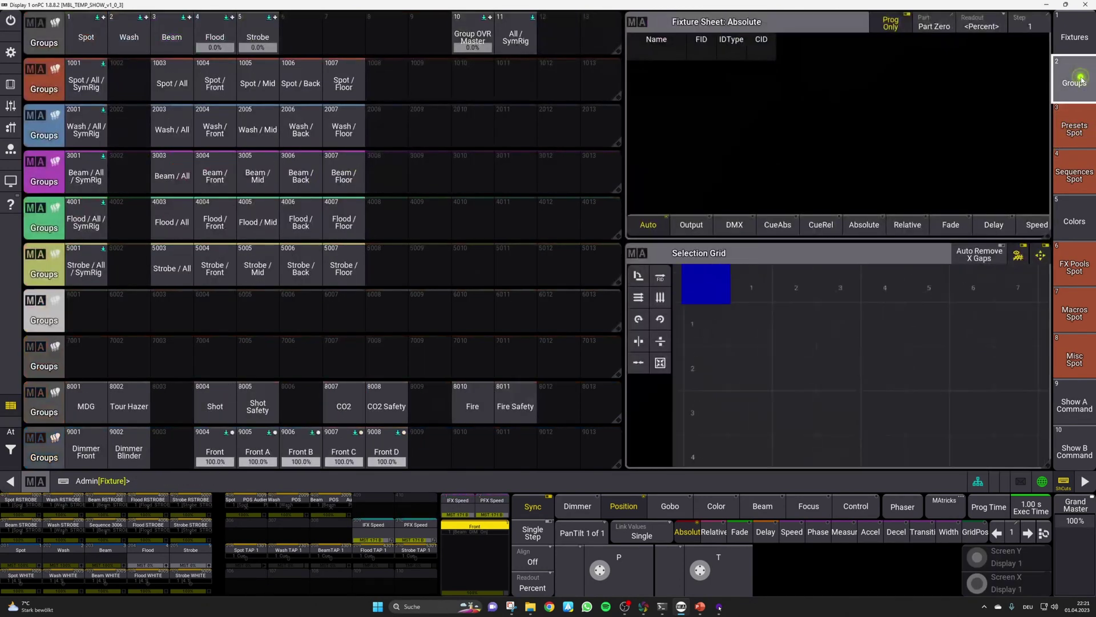
{"action": "left_click", "coordinate": [1088, 117]}
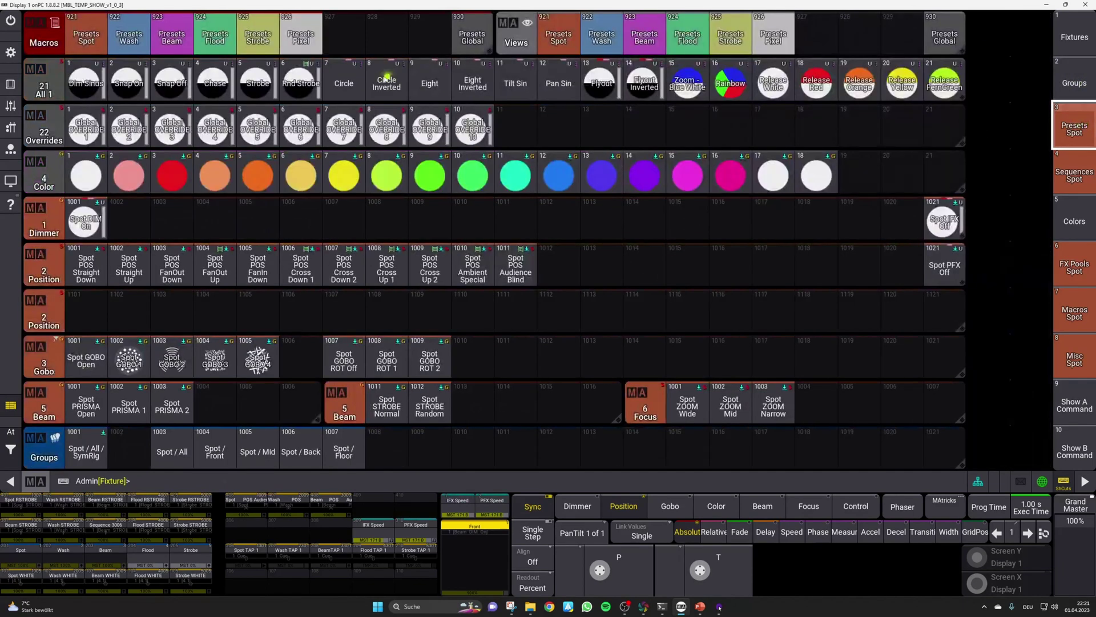
{"action": "left_click", "coordinate": [1076, 85]}
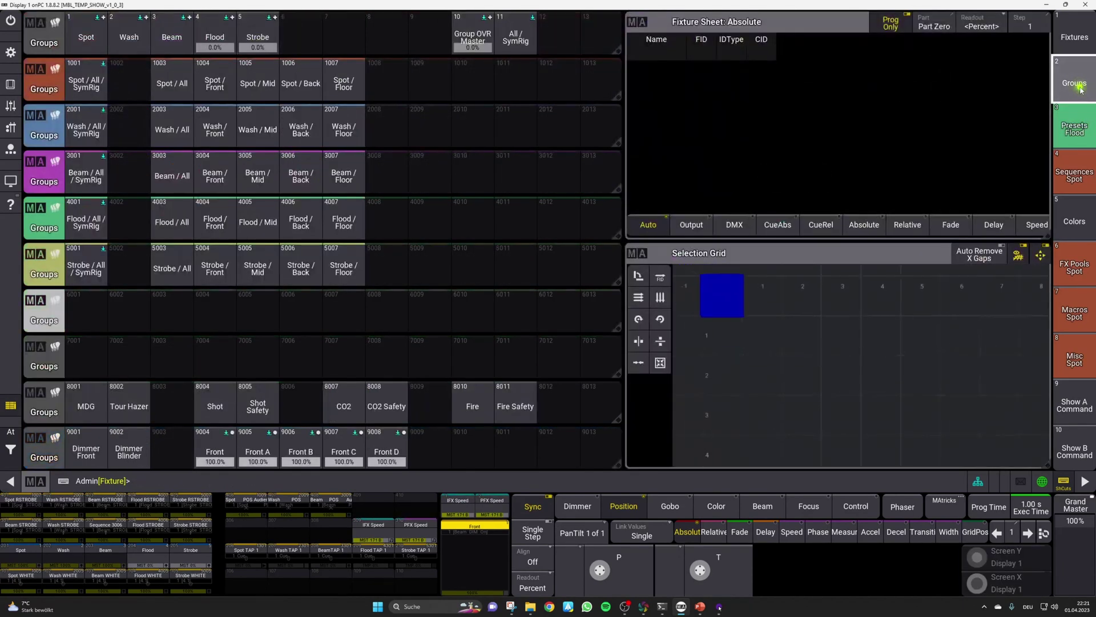
{"action": "left_click", "coordinate": [1077, 136]}
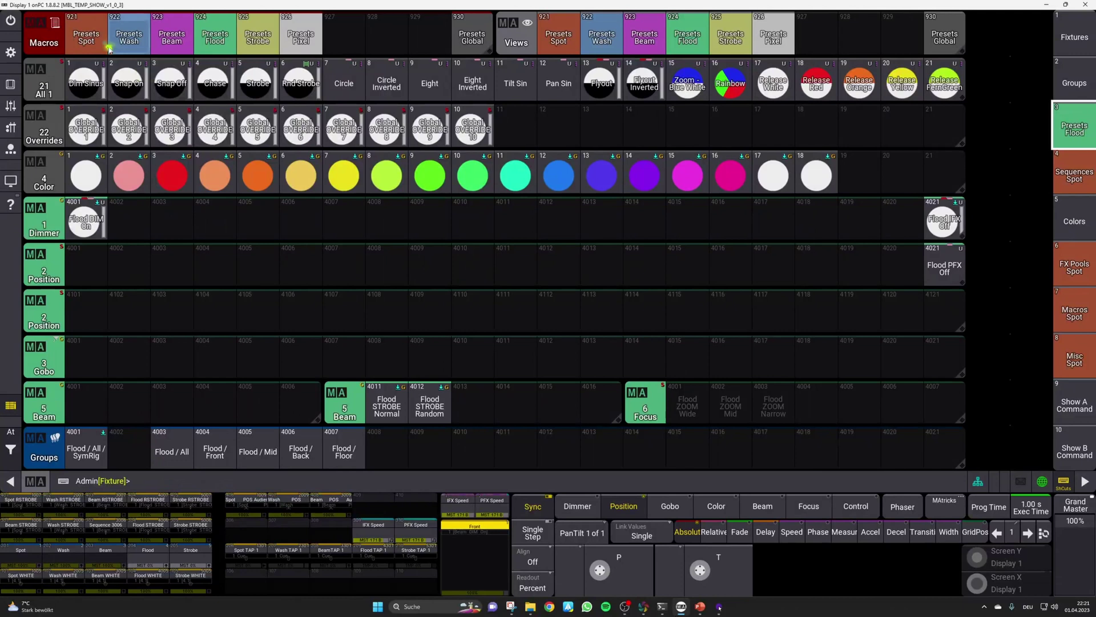
Cycle again through the Spot, Wash, Beam, Flood and Strobe preset pools.
{"action": "left_click", "coordinate": [86, 37]}
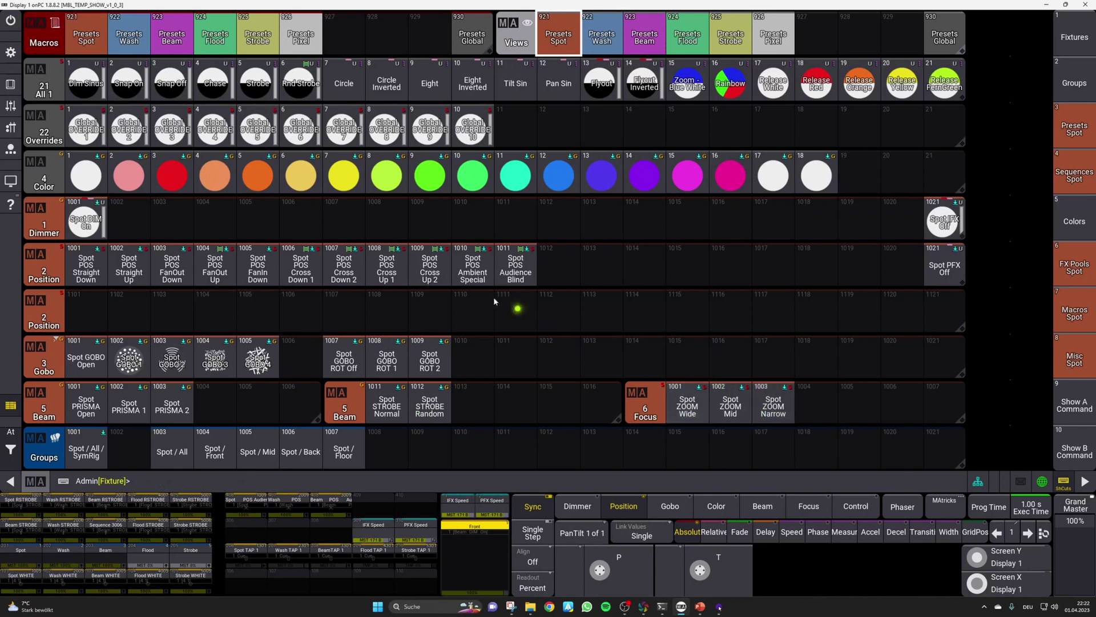
{"action": "left_click", "coordinate": [118, 36]}
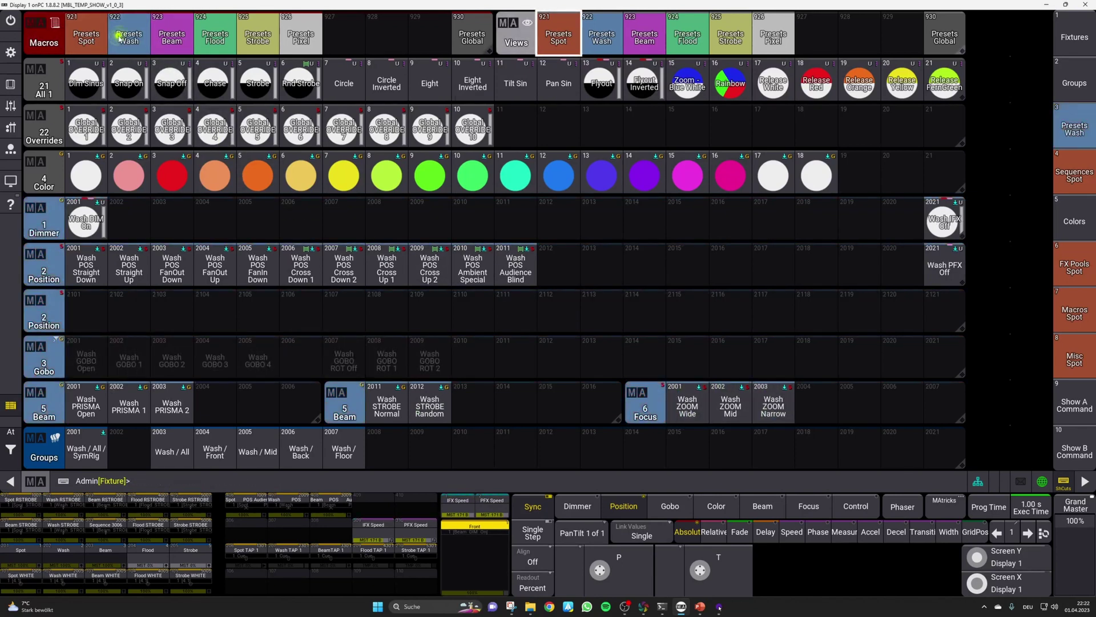
{"action": "left_click", "coordinate": [172, 37]}
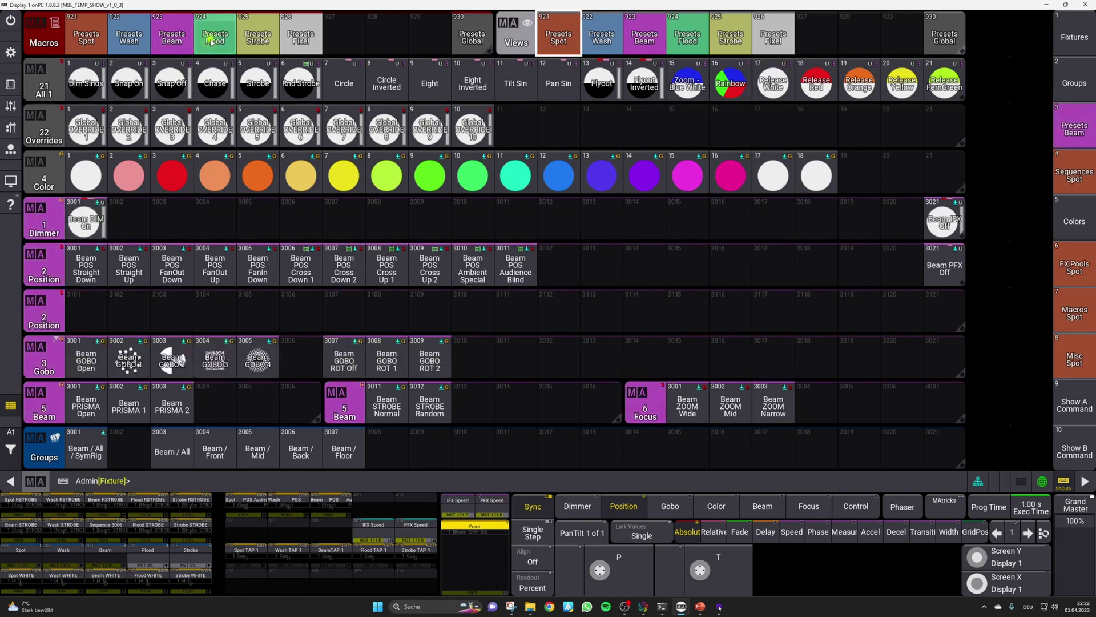
{"action": "left_click", "coordinate": [235, 49]}
{"action": "left_click", "coordinate": [258, 38]}
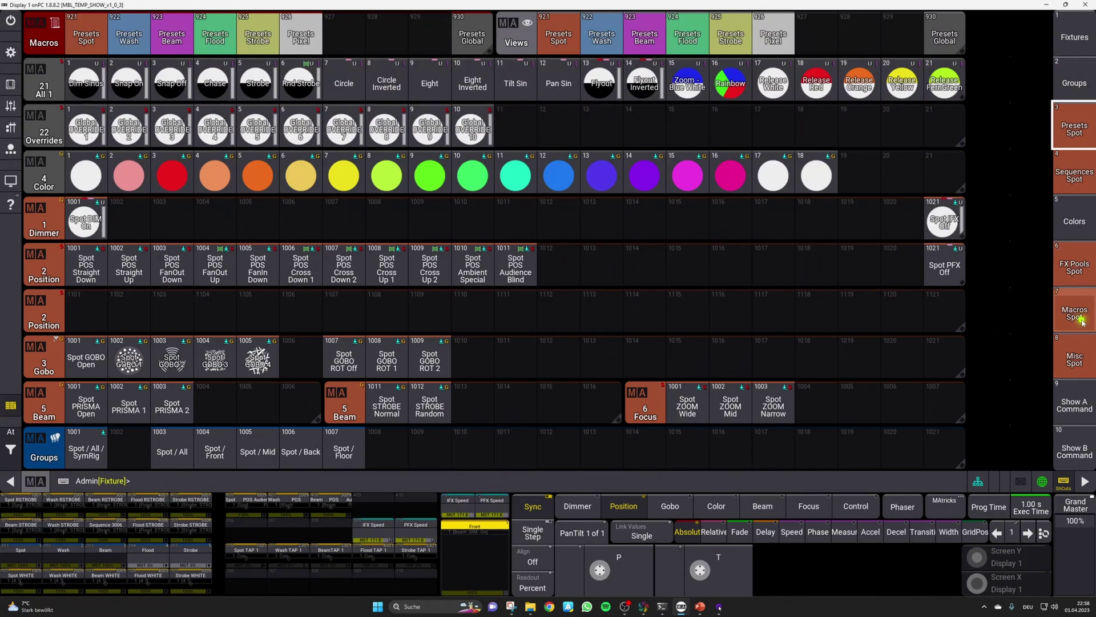
Go from Macros Spot to Macros Global and run macro 1 MASTER.
{"action": "left_click", "coordinate": [1058, 304]}
{"action": "left_click", "coordinate": [466, 46]}
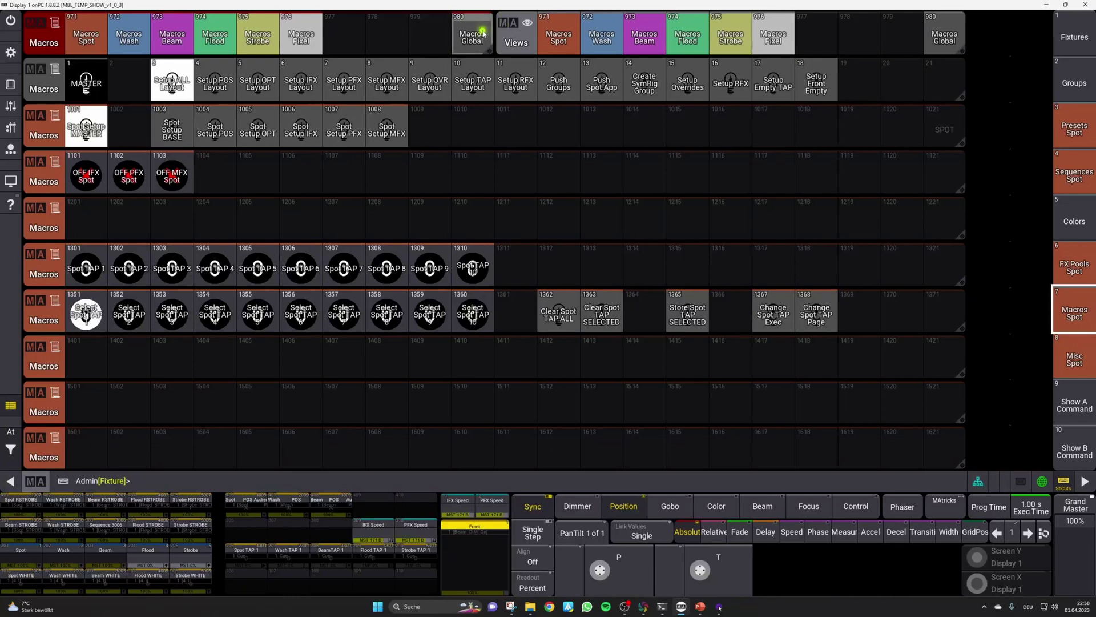
{"action": "left_click", "coordinate": [67, 84]}
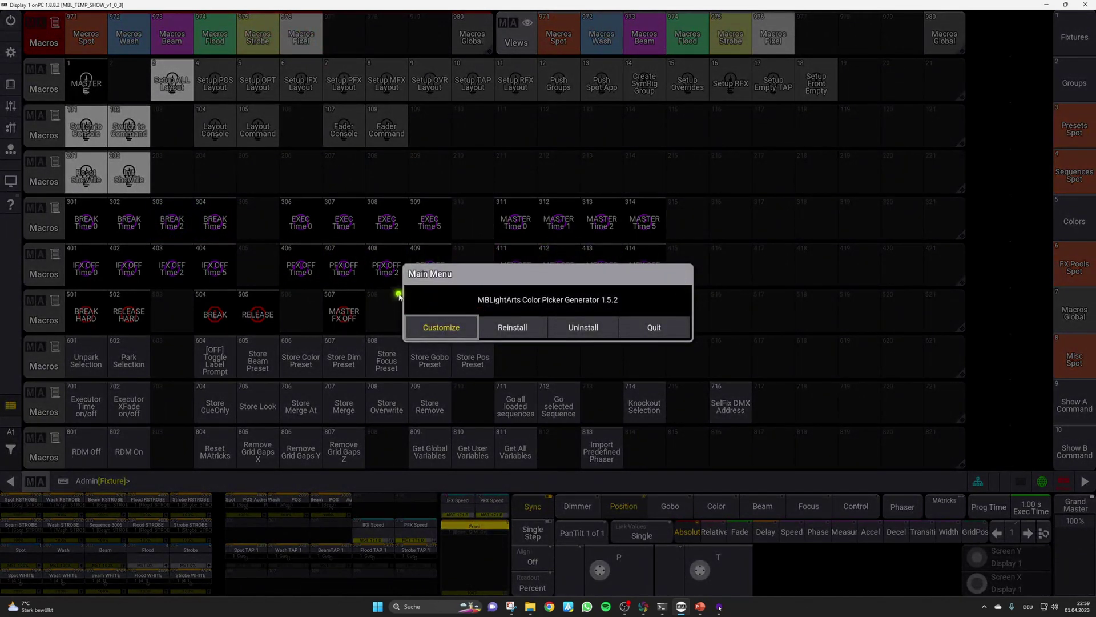
Reinstall the Color Picker Generator, then generate and confirm to build the Layout 18 colour picker.
{"action": "left_click", "coordinate": [520, 336]}
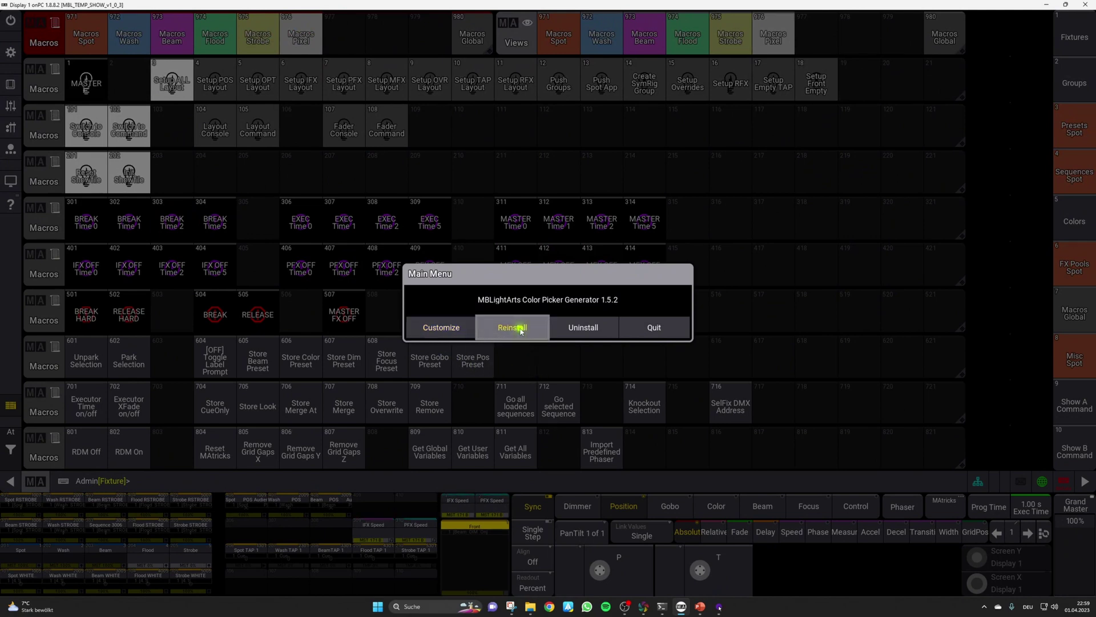
{"action": "left_click", "coordinate": [615, 430]}
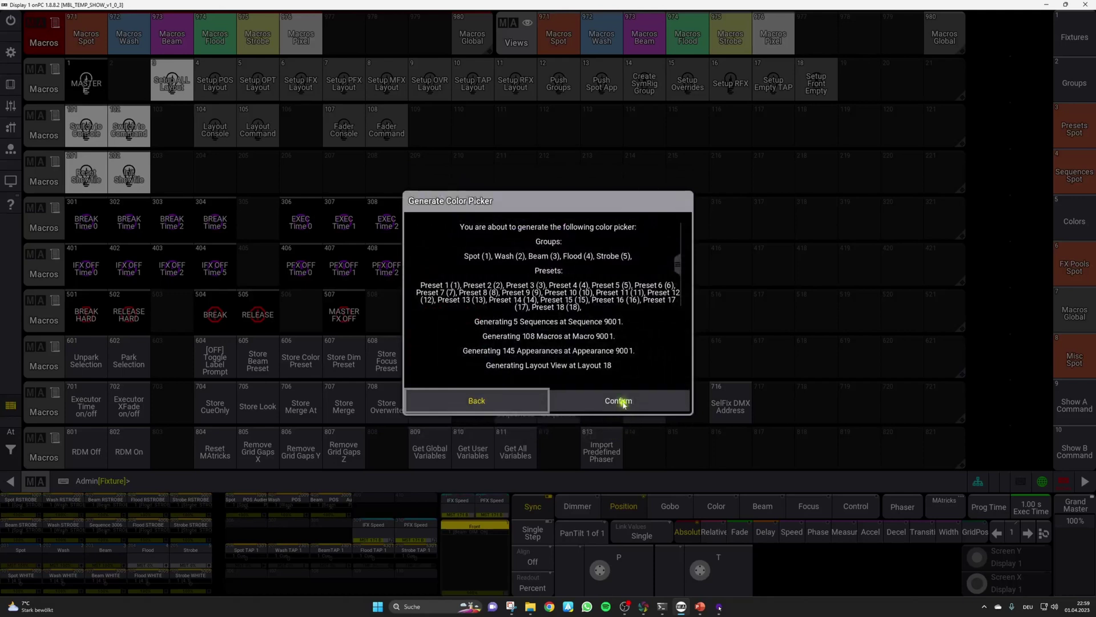
{"action": "left_click", "coordinate": [614, 402]}
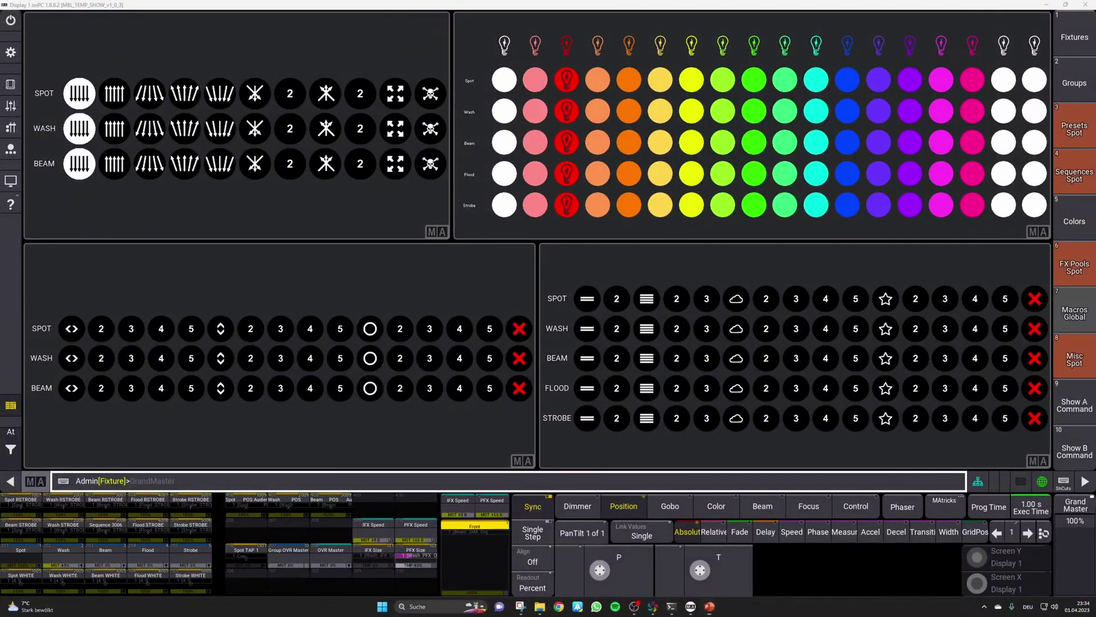
Switch side-bar views and bring the Capture visualiser back into view.
{"action": "left_click", "coordinate": [1066, 451]}
{"action": "left_click", "coordinate": [1069, 402]}
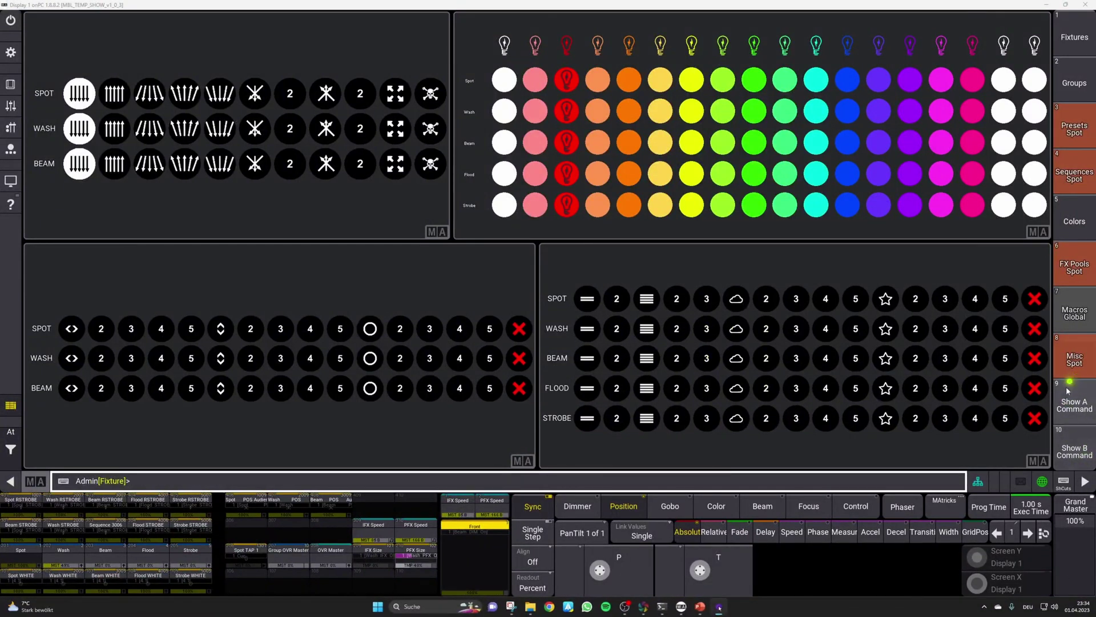
{"action": "left_click", "coordinate": [1063, 412]}
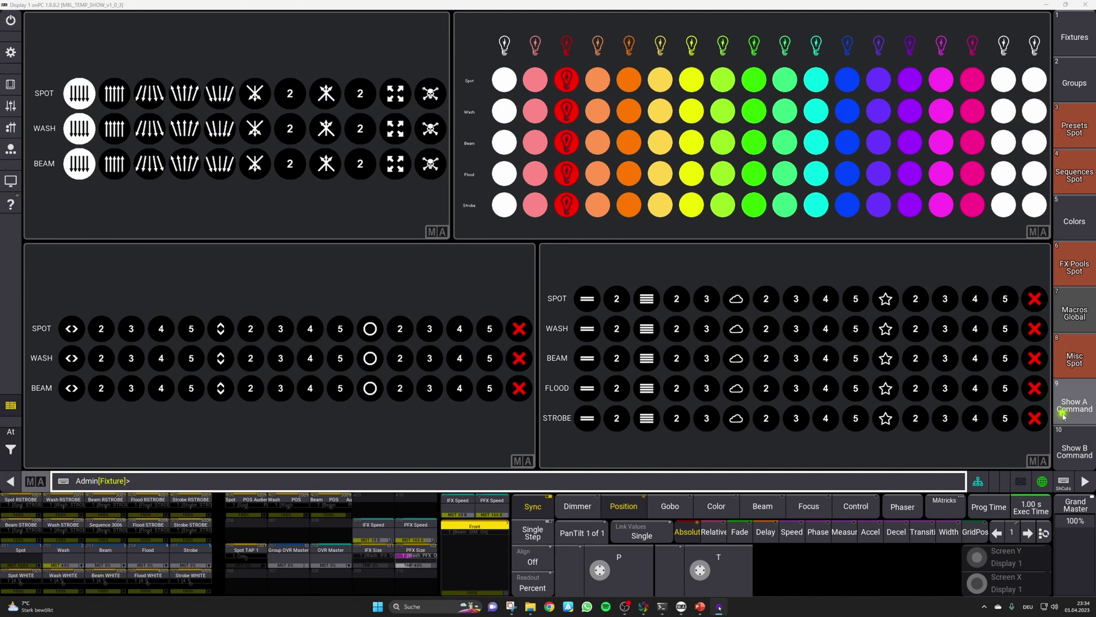
{"action": "left_click", "coordinate": [1080, 455]}
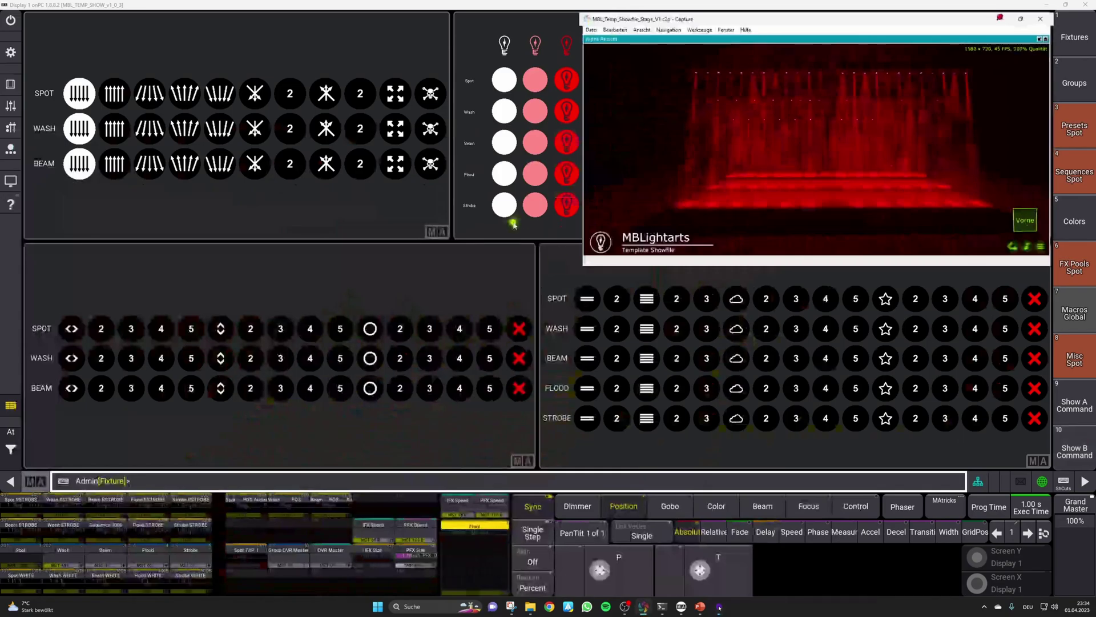
{"action": "left_click", "coordinate": [284, 79]}
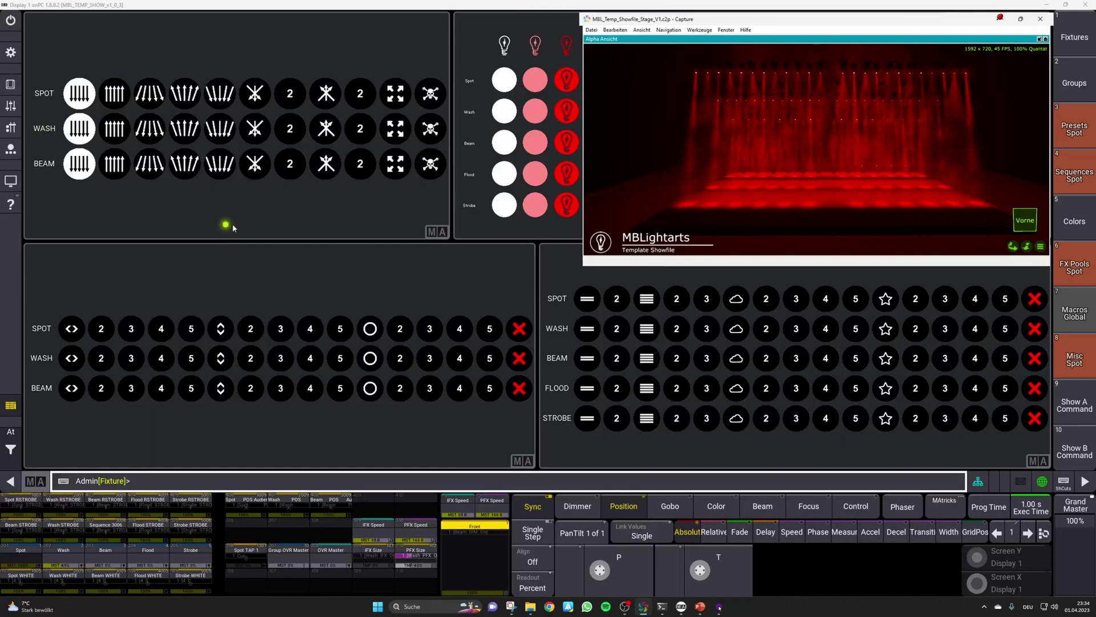
Apply position presets 3, 4 and 6 to Spot, Wash and Beam, and start the Wash circle.
{"action": "left_click", "coordinate": [150, 94]}
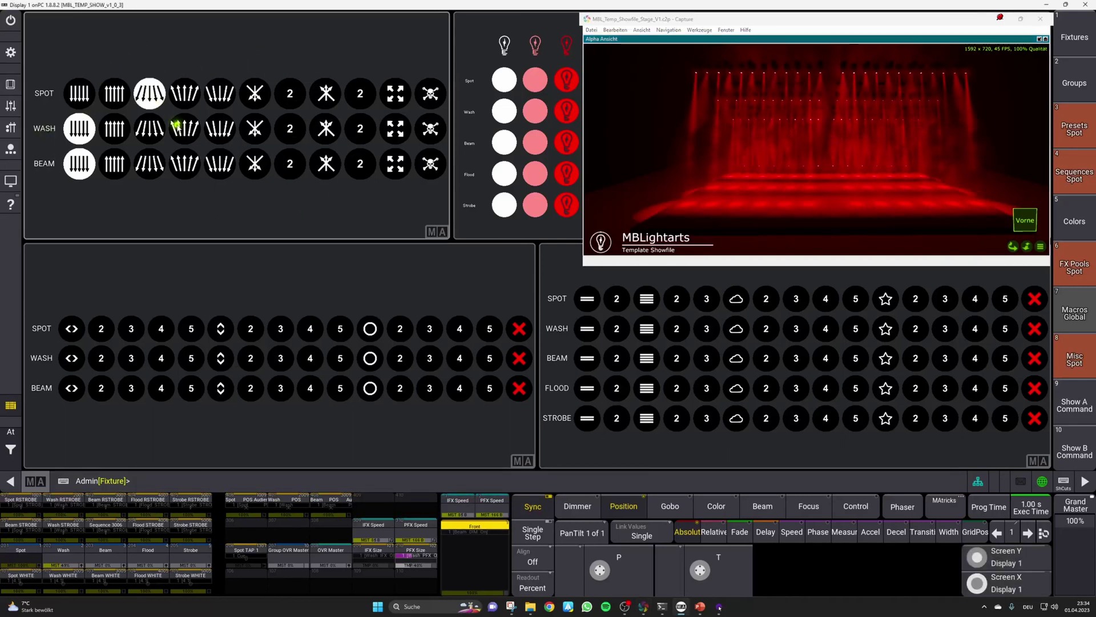
{"action": "left_click", "coordinate": [185, 128]}
{"action": "left_click", "coordinate": [254, 164]}
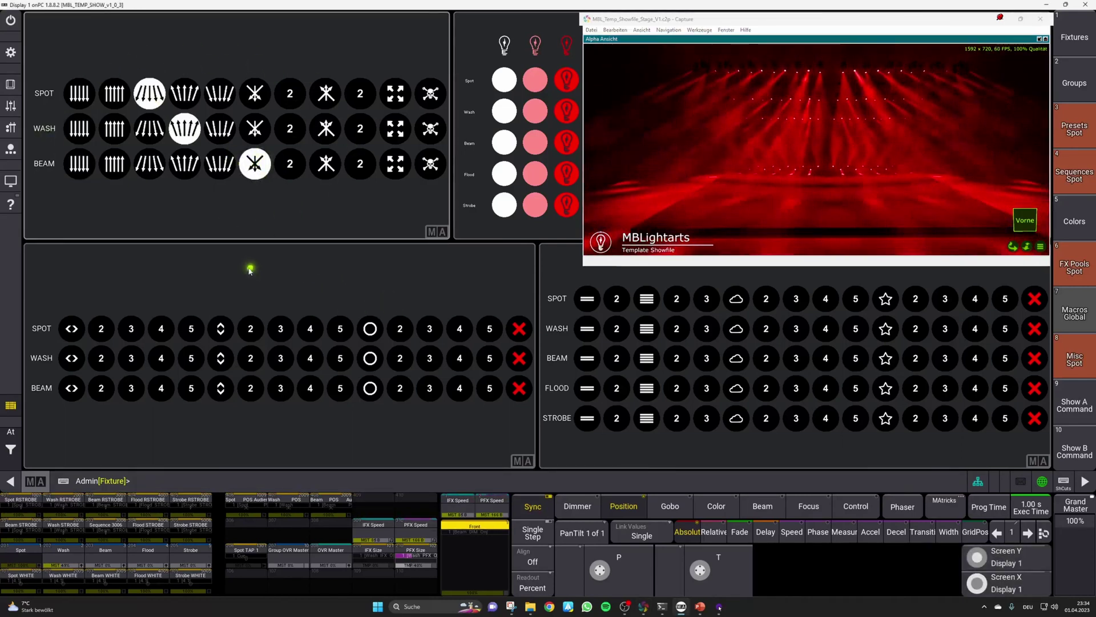
{"action": "left_click", "coordinate": [371, 360]}
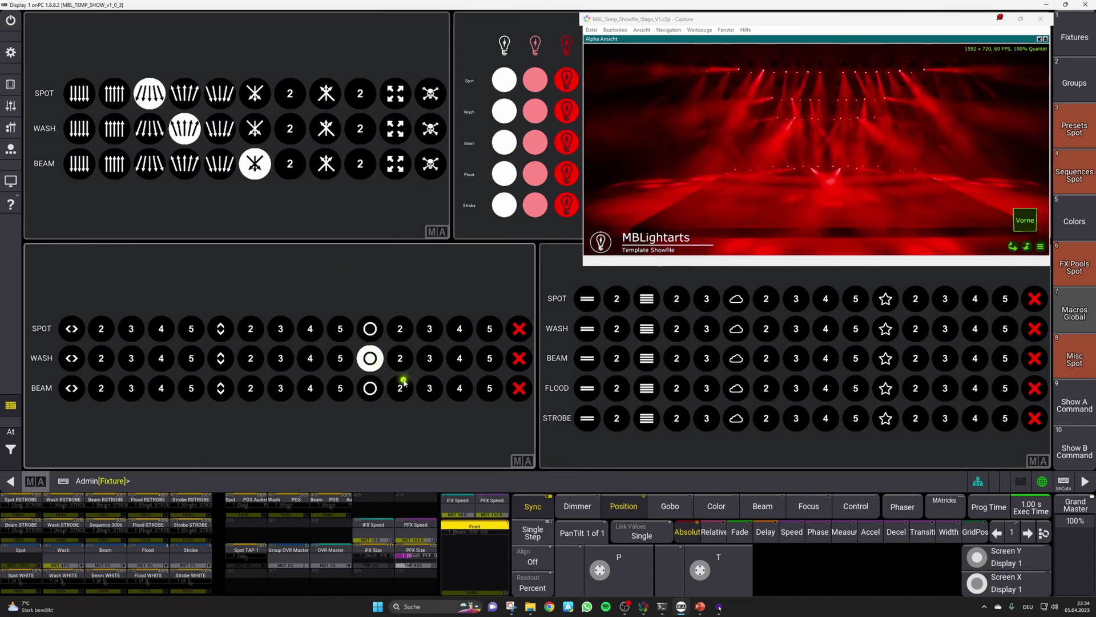
Move the visualiser off the colour presets, turn the Spots White, and start the Spot cloud effect.
{"action": "left_click_drag", "start_coordinate": [723, 18], "coordinate": [165, 19]}
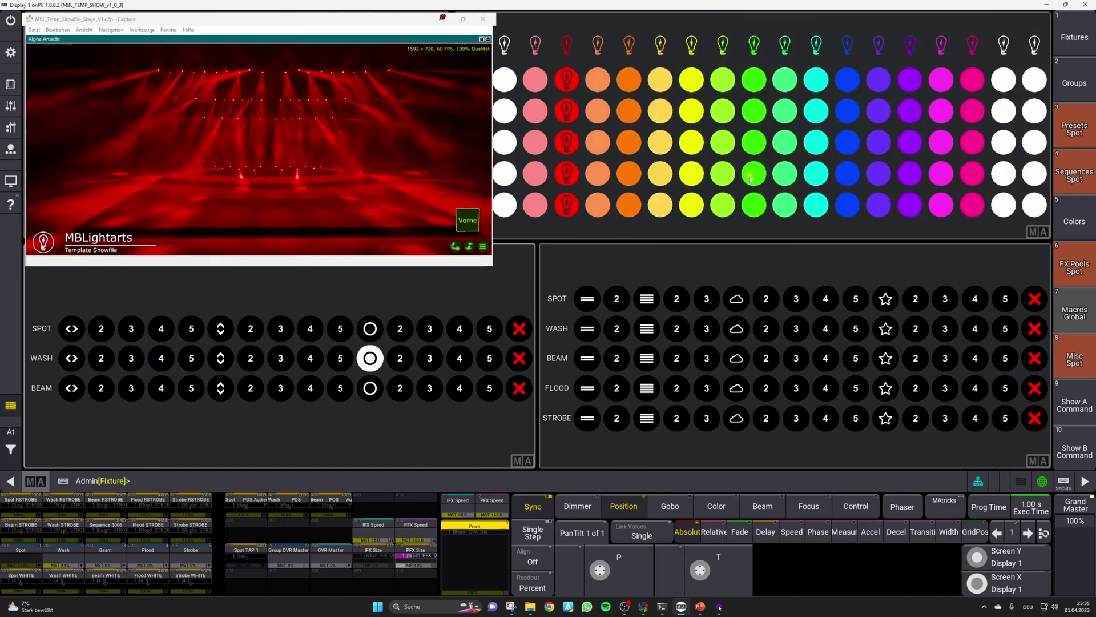
{"action": "left_click", "coordinate": [505, 80]}
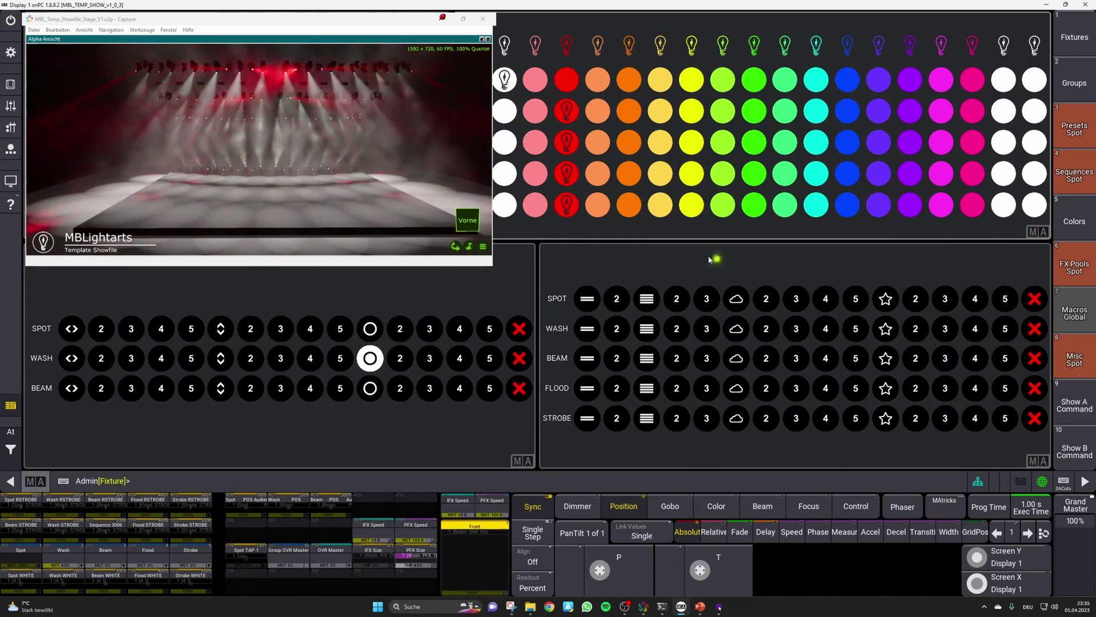
{"action": "left_click", "coordinate": [737, 299]}
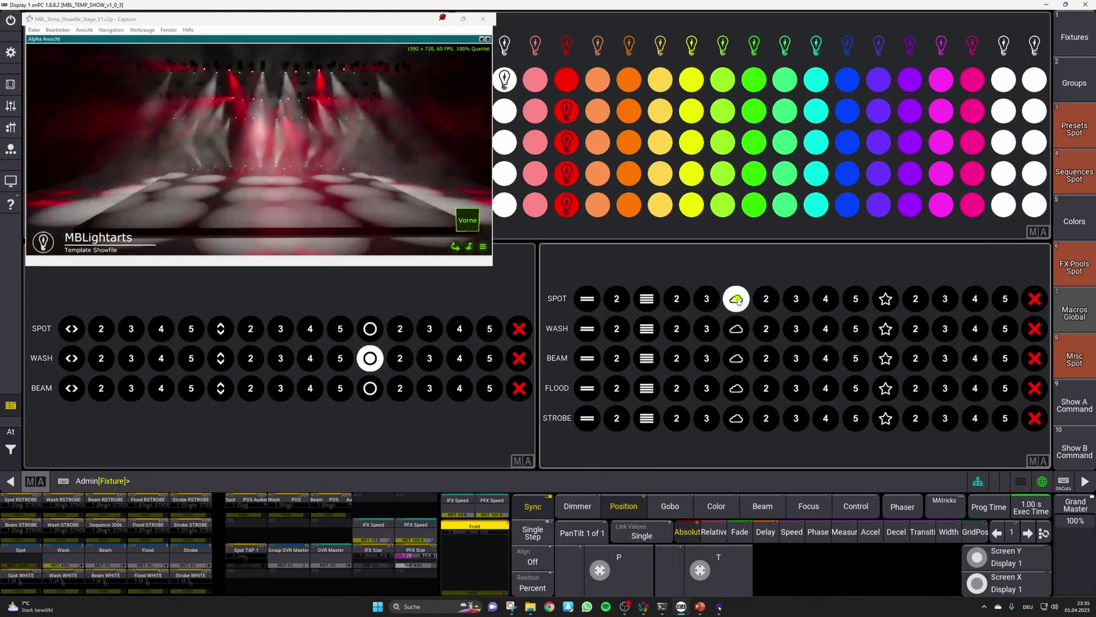
In Show B, give the Spots the dots gobo and tilt-down phaser, choose 9, and bring onPC forward.
{"action": "left_click", "coordinate": [1074, 451]}
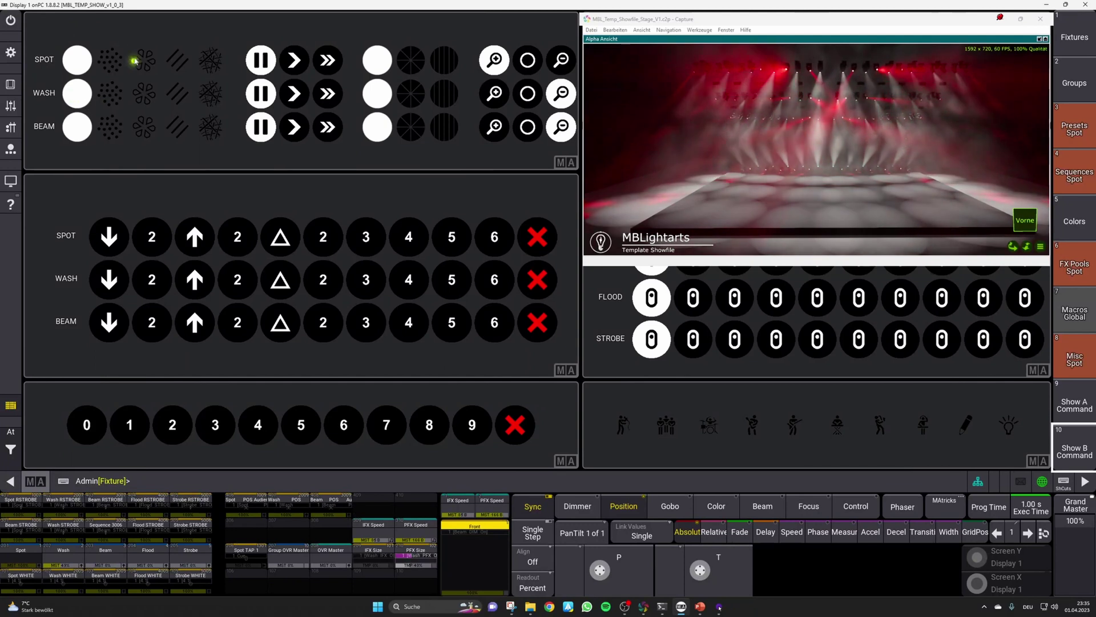
{"action": "left_click", "coordinate": [111, 59]}
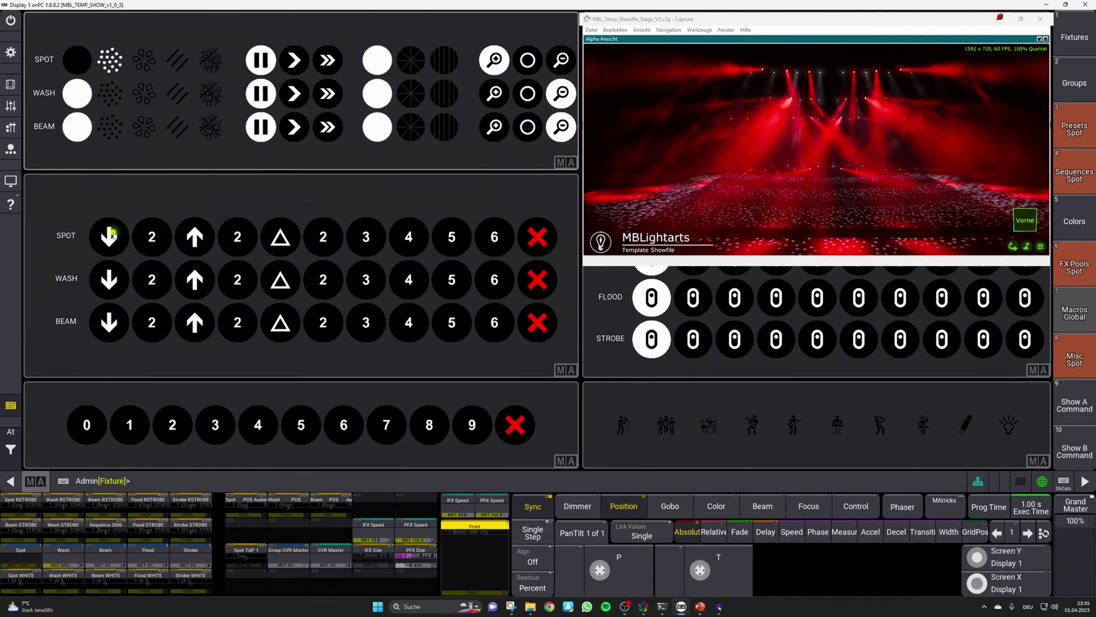
{"action": "left_click", "coordinate": [111, 234]}
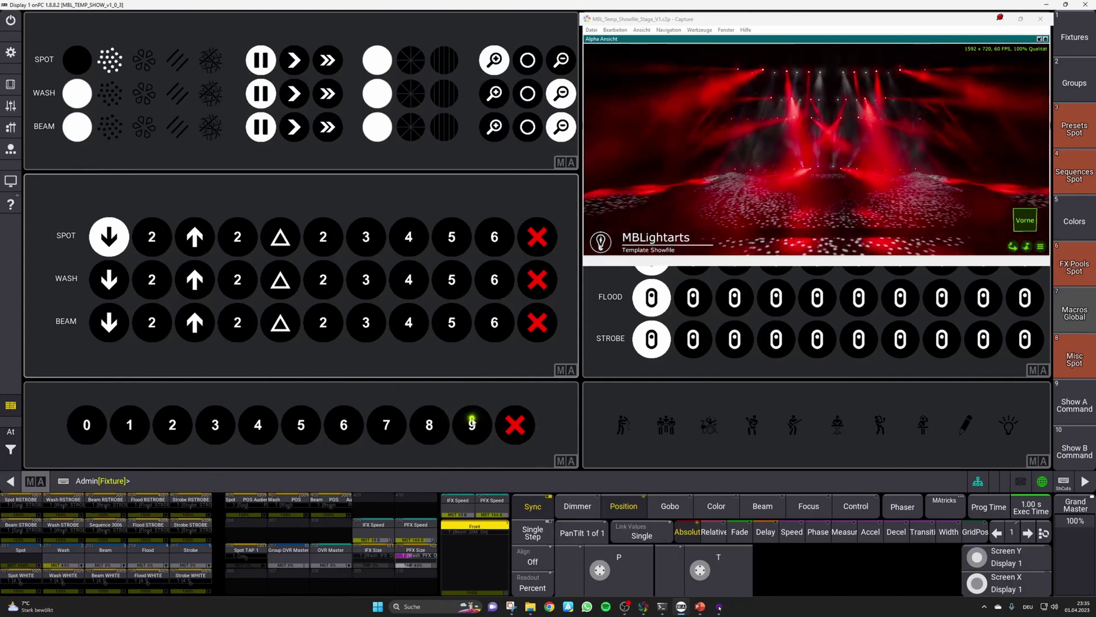
{"action": "left_click", "coordinate": [472, 422]}
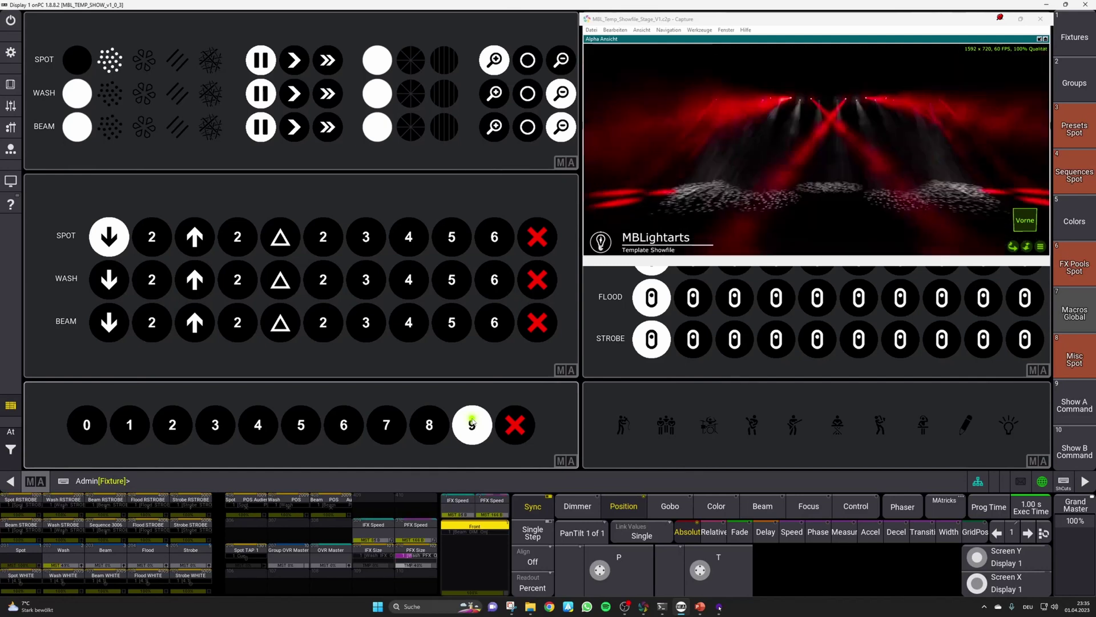
{"action": "left_click", "coordinate": [692, 299]}
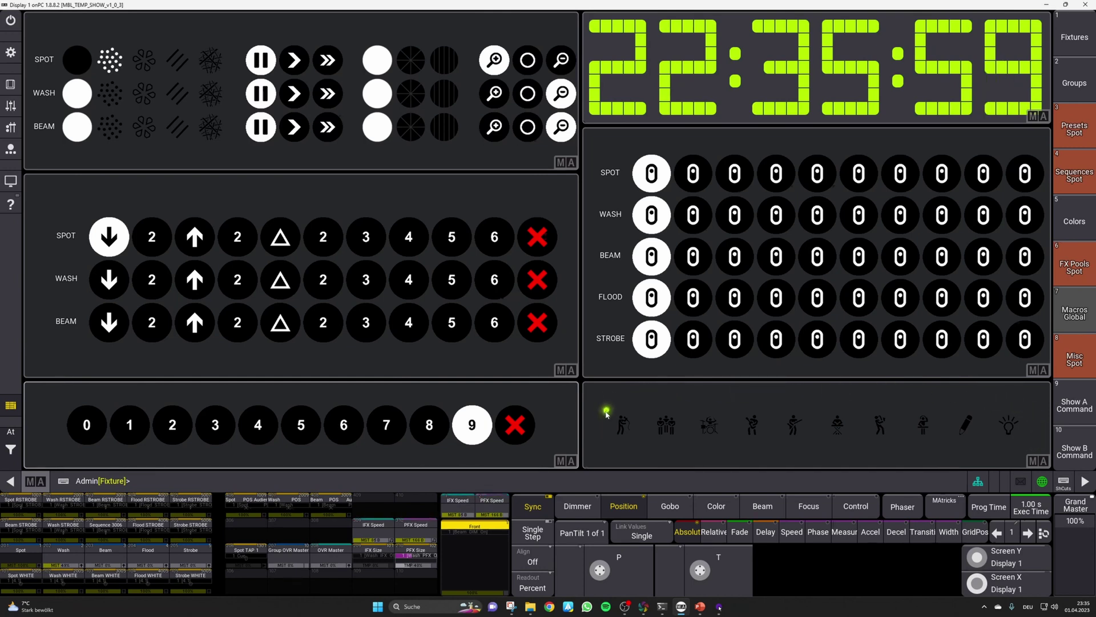
Try the first performer, drummer and another performer focus presets, then release the drummer preset.
{"action": "left_click", "coordinate": [623, 427]}
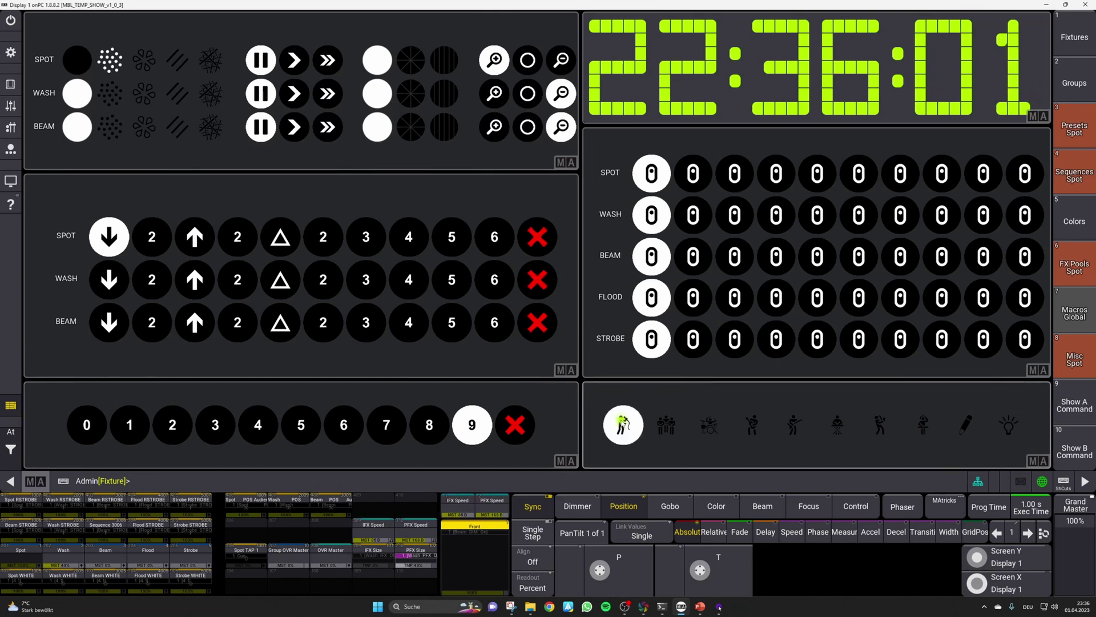
{"action": "left_click", "coordinate": [709, 425]}
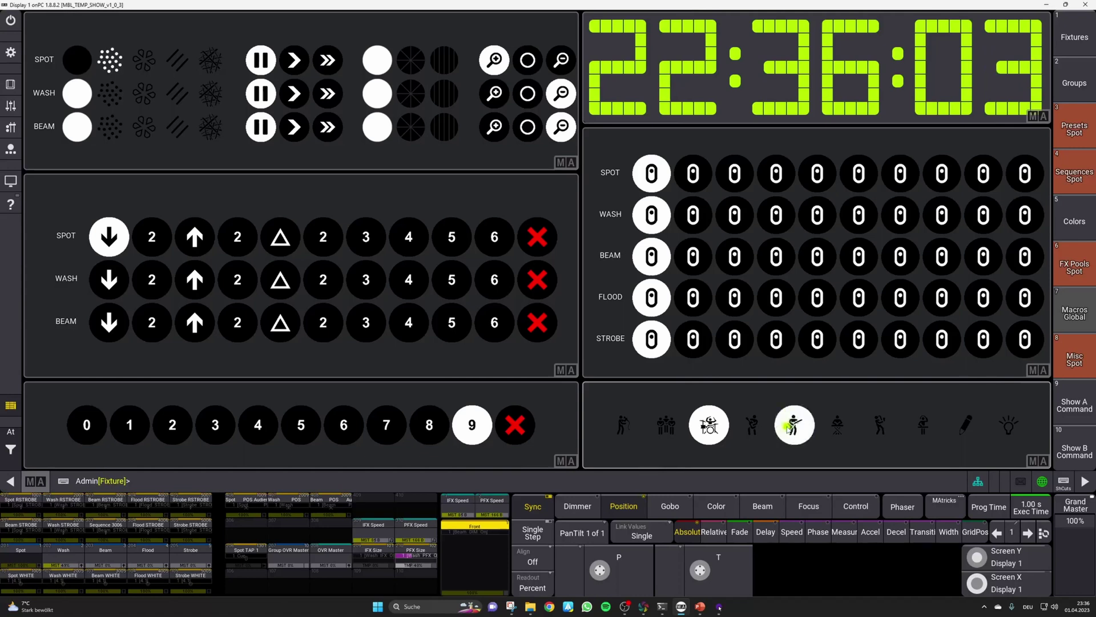
{"action": "left_click", "coordinate": [794, 431]}
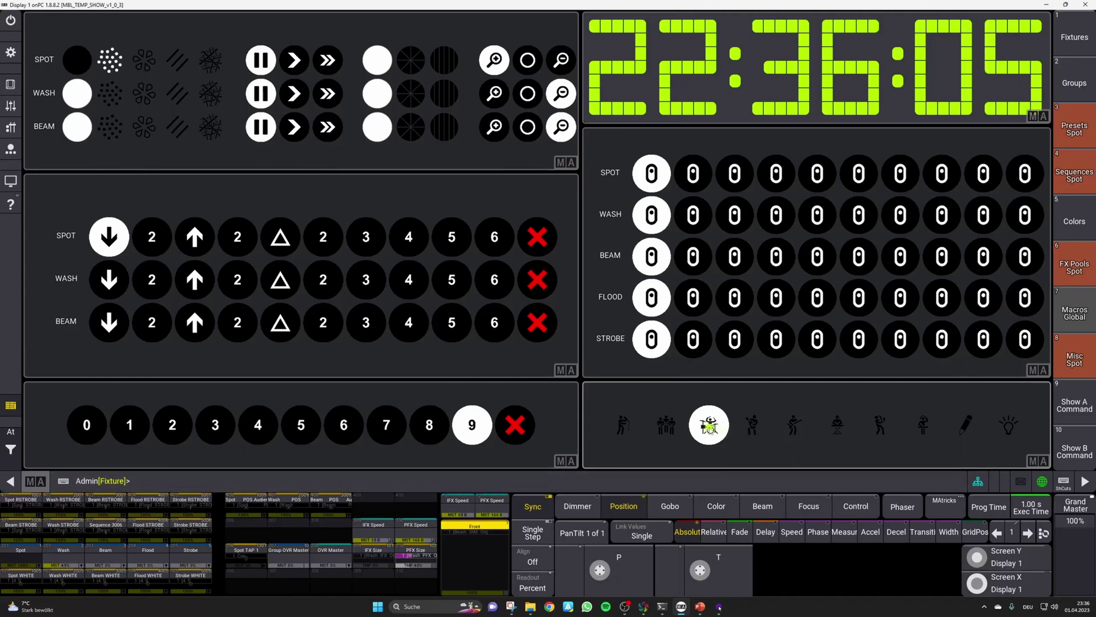
{"action": "left_click", "coordinate": [708, 427]}
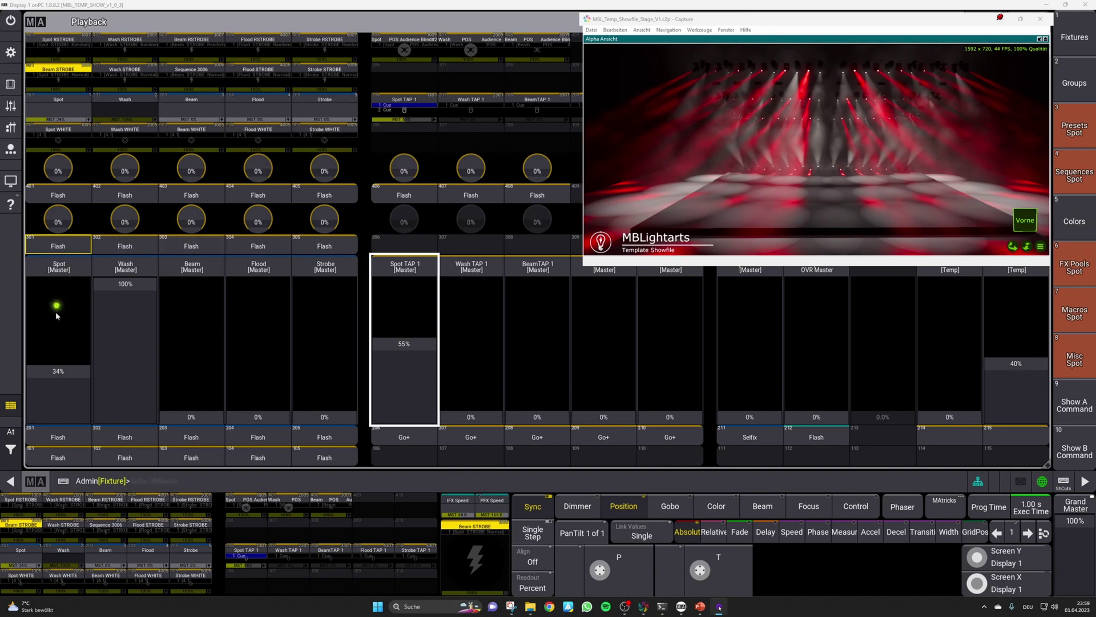
Lower and restore the Wash master, flash the washes, and hold the wash random strobe at full.
{"action": "left_click_drag", "start_coordinate": [116, 292], "coordinate": [141, 276]}
{"action": "left_click", "coordinate": [125, 456]}
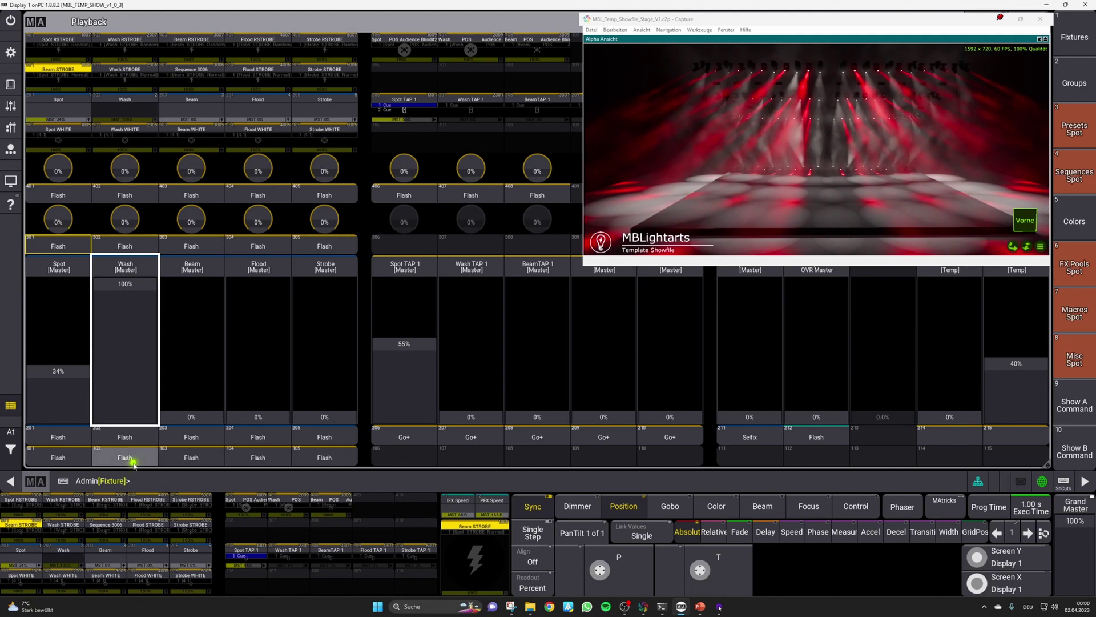
{"action": "left_click", "coordinate": [126, 246]}
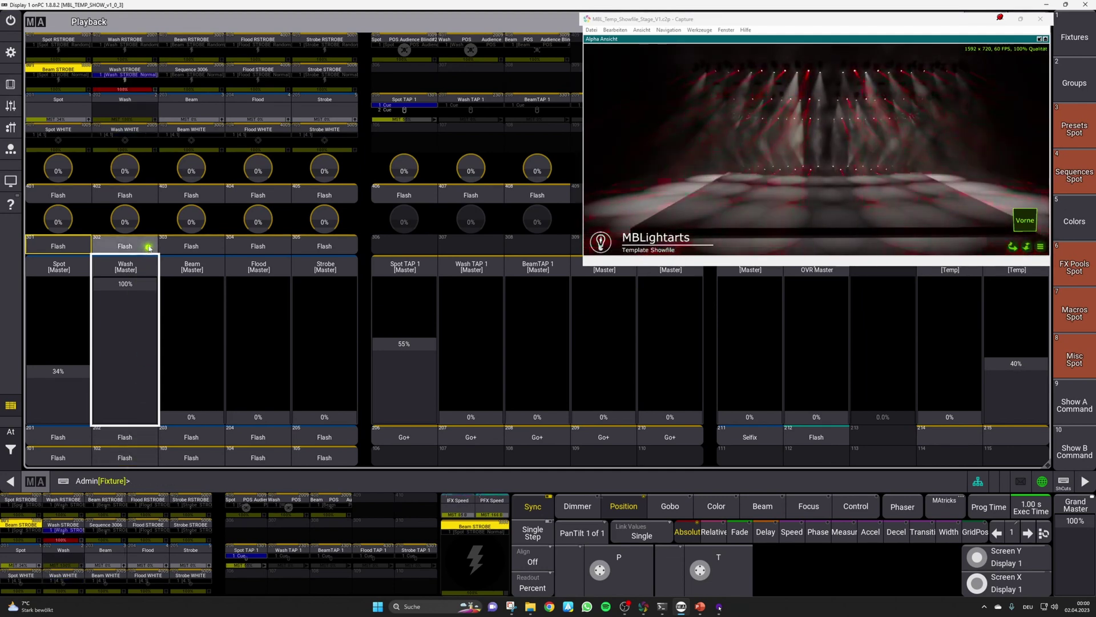
{"action": "left_click", "coordinate": [138, 197]}
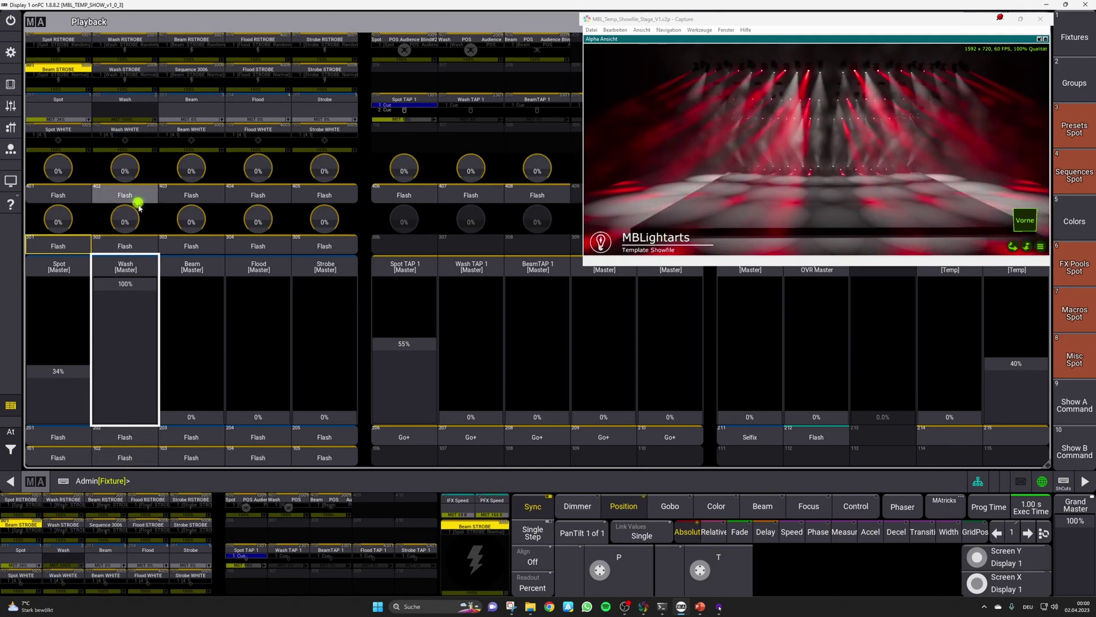
Lower Spot TAP 1, step it through several cues, then flash Spot TAP 1 and Wash TAP 1.
{"action": "left_click_drag", "start_coordinate": [403, 343], "coordinate": [411, 276]}
{"action": "left_click", "coordinate": [410, 437]}
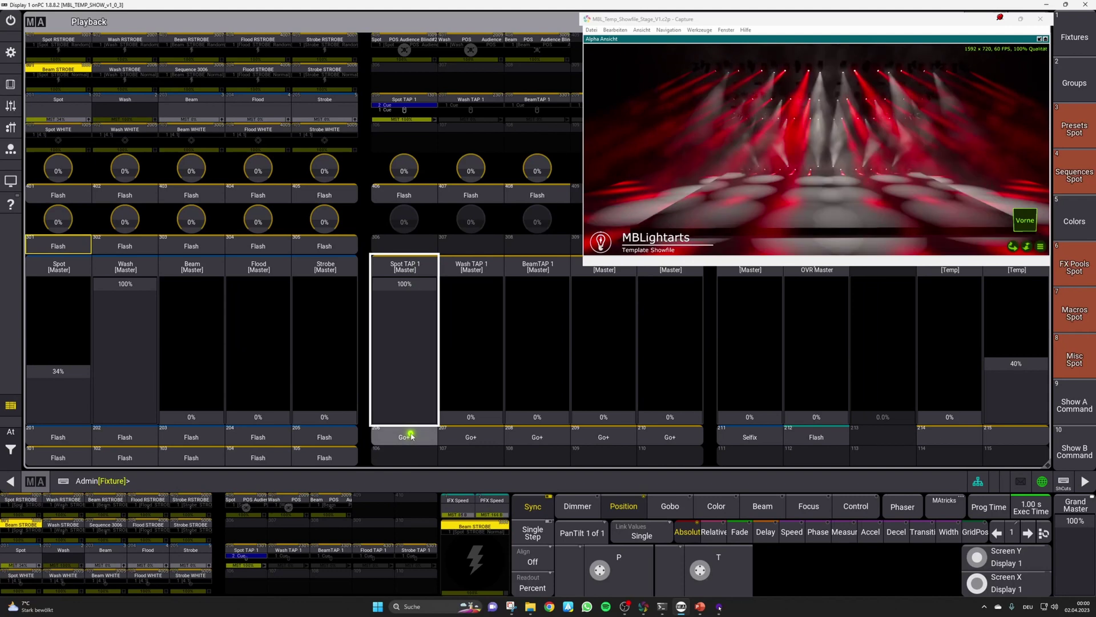
{"action": "left_click", "coordinate": [410, 437]}
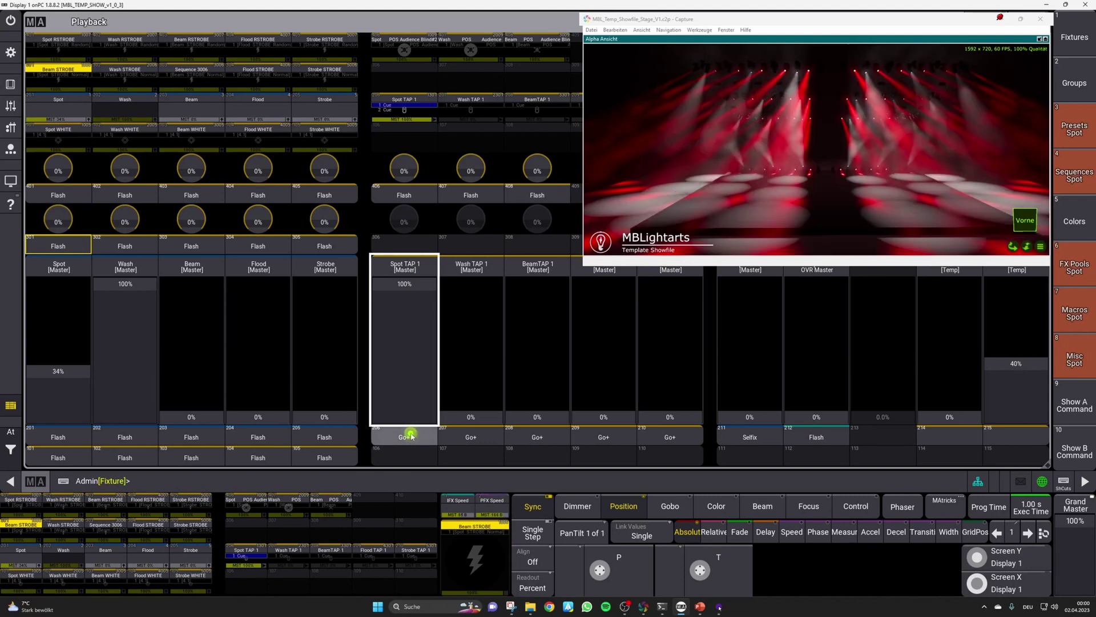
{"action": "mouse_move", "coordinate": [410, 367]}
{"action": "left_mouse_down"}
{"action": "mouse_move", "coordinate": [405, 340]}
{"action": "mouse_move", "coordinate": [405, 379]}
{"action": "left_mouse_up"}
{"action": "left_click", "coordinate": [405, 437]}
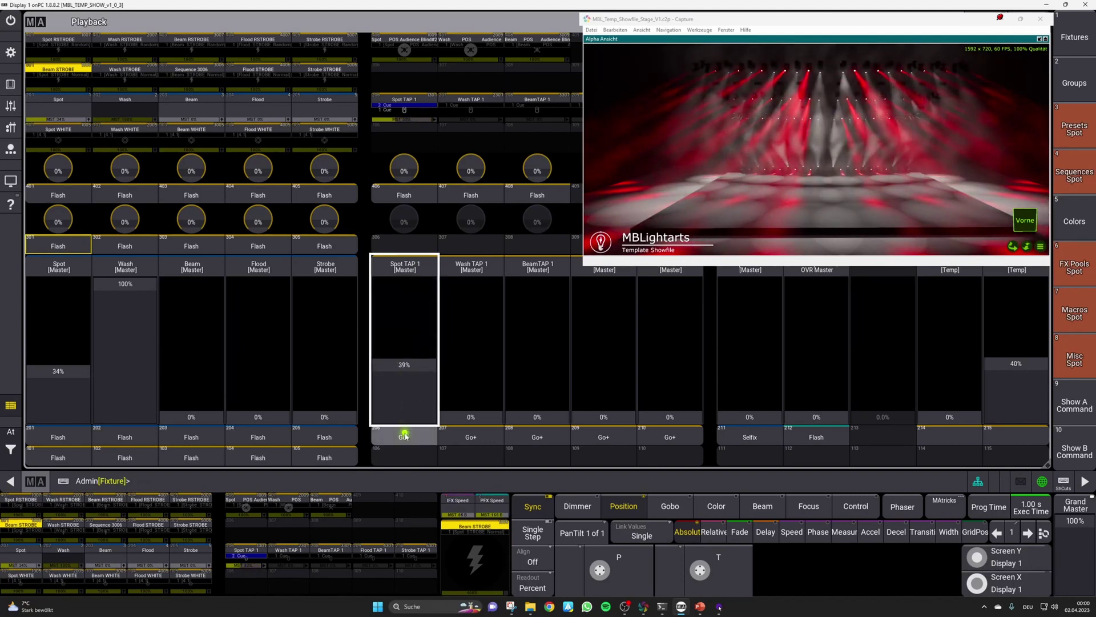
{"action": "left_click", "coordinate": [404, 437]}
{"action": "left_click", "coordinate": [404, 437]}
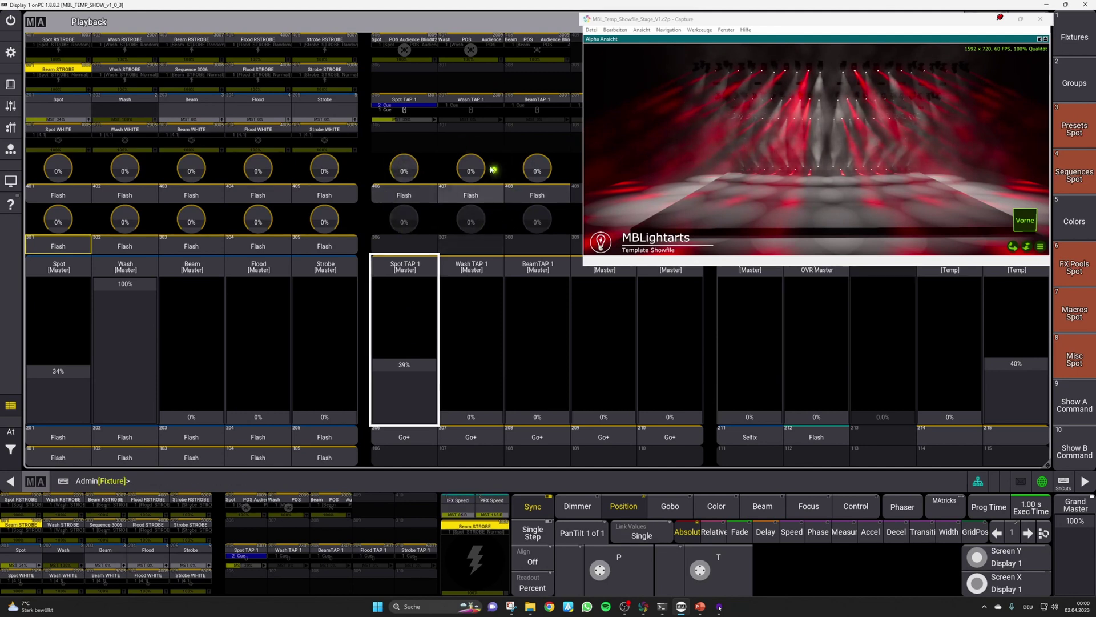
{"action": "left_click", "coordinate": [405, 195]}
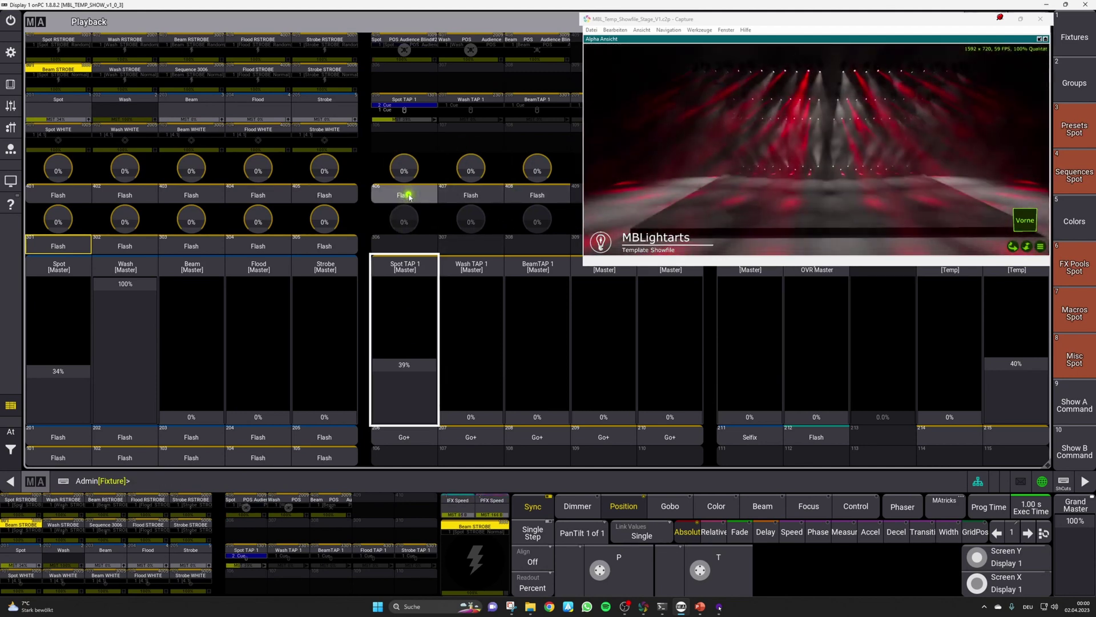
{"action": "left_click", "coordinate": [482, 195]}
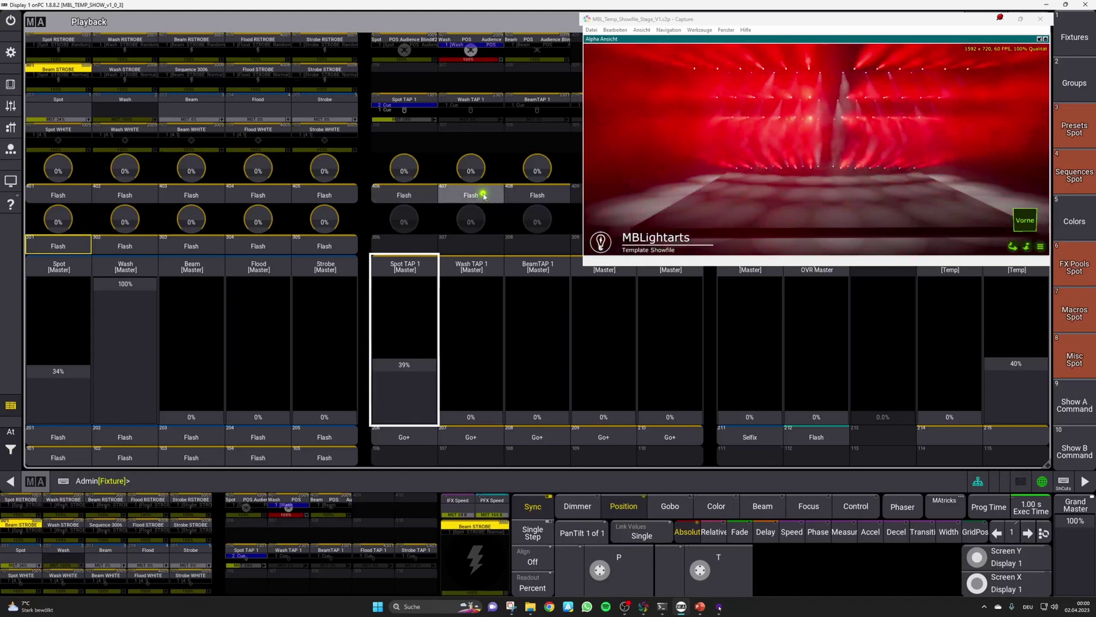